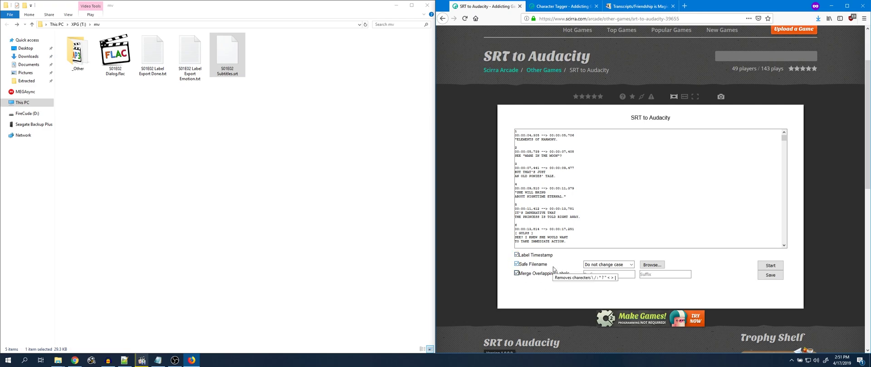
# - Convert the loaded subtitles to Audacity labels with the case set to Sentence, and check the output through to its end
pyautogui.click(632, 265)
pyautogui.click(596, 280)
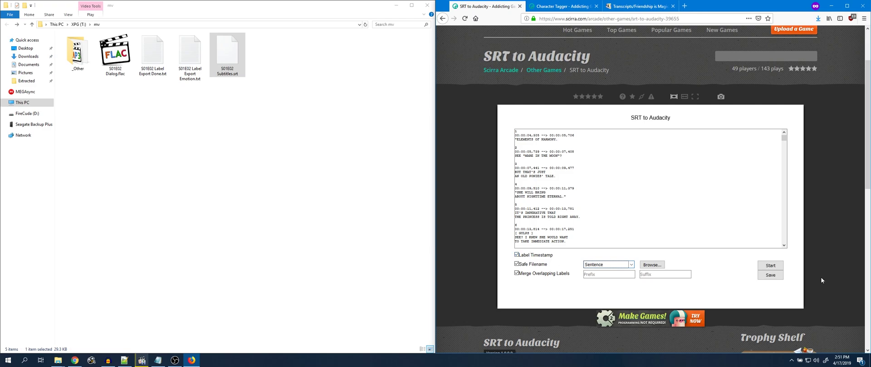
pyautogui.click(768, 266)
pyautogui.scroll(-4, 784, 154)
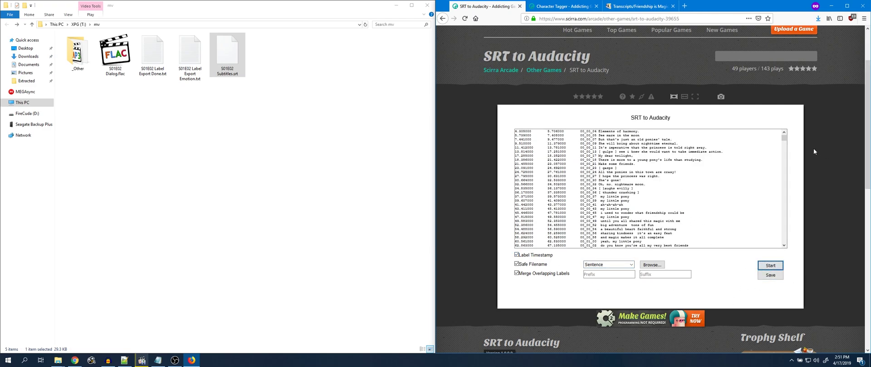
pyautogui.moveTo(787, 155); pyautogui.dragTo(779, 244)
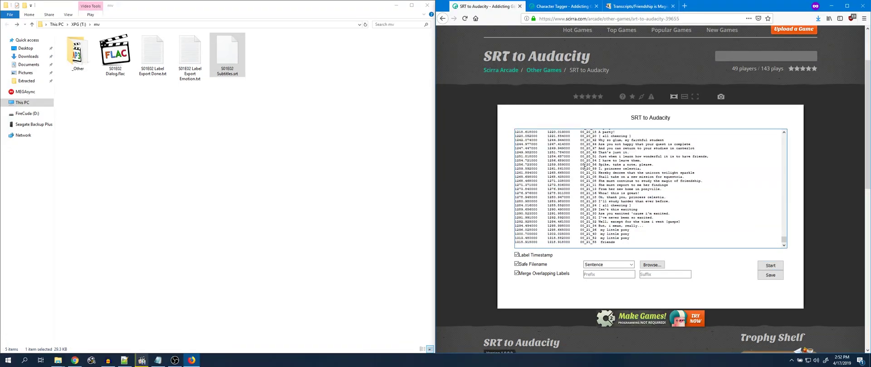
# - Save the converted labels as Converted.txt in the mv folder and select the saved file there
pyautogui.click(771, 275)
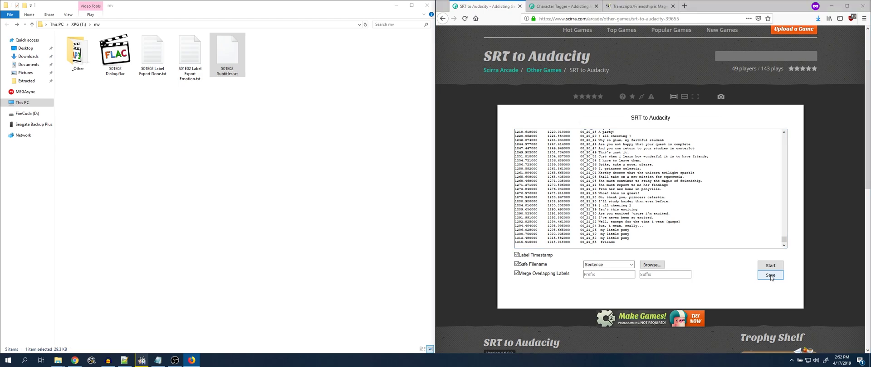
pyautogui.click(680, 218)
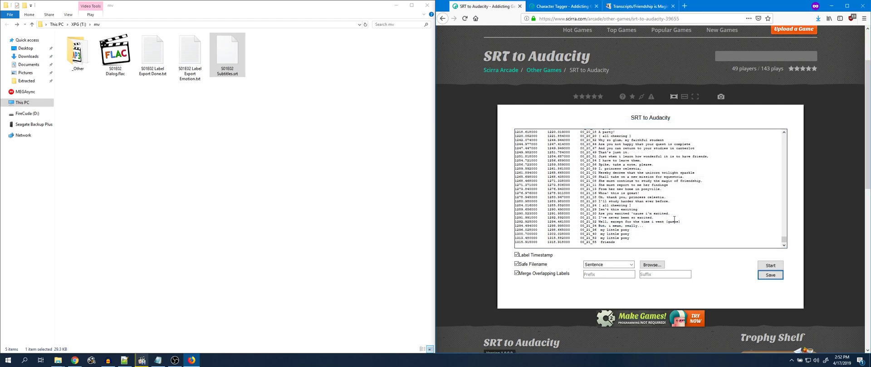
pyautogui.click(120, 68)
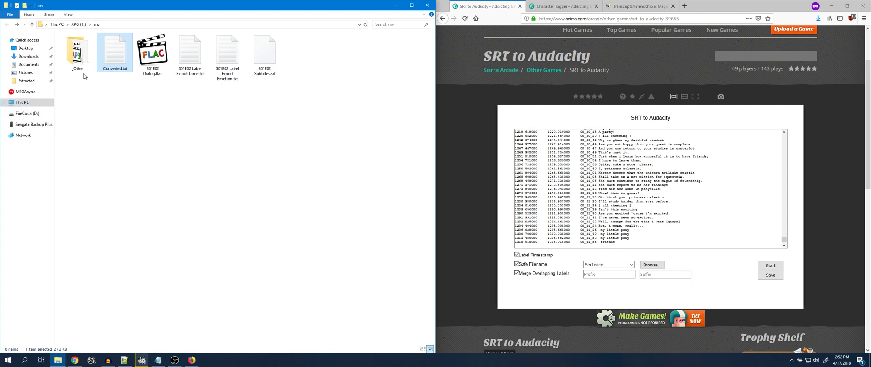
# - Load Converted.txt into the Audacity labels box of the Character Tagger
pyautogui.click(564, 8)
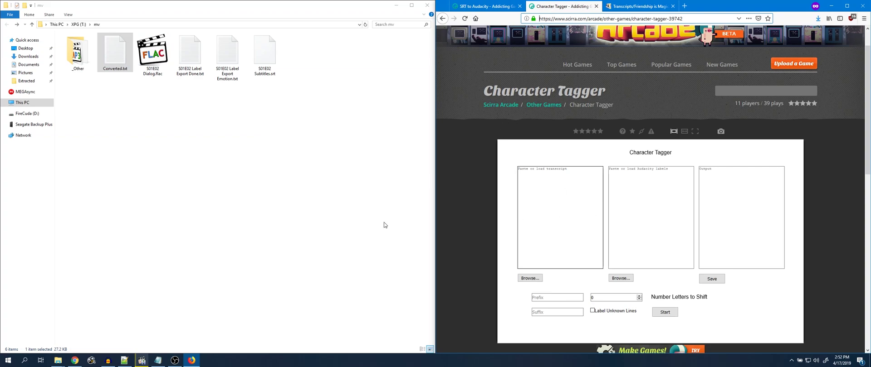
pyautogui.moveTo(115, 52); pyautogui.dragTo(619, 267)
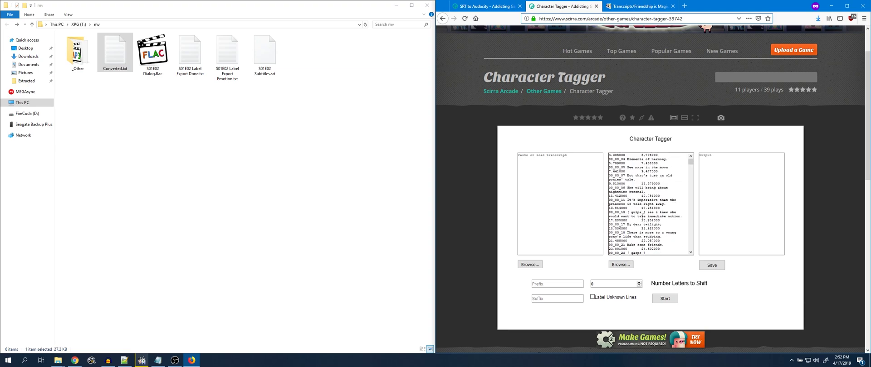
pyautogui.click(553, 200)
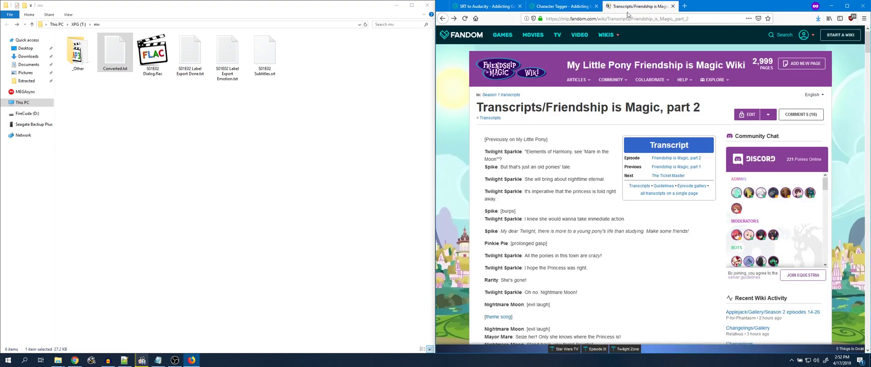
# - Copy the whole "Friendship is Magic, part 2" transcript from the wiki page into the blank Notepad++ document
pyautogui.click(631, 7)
pyautogui.moveTo(484, 140); pyautogui.dragTo(512, 181)
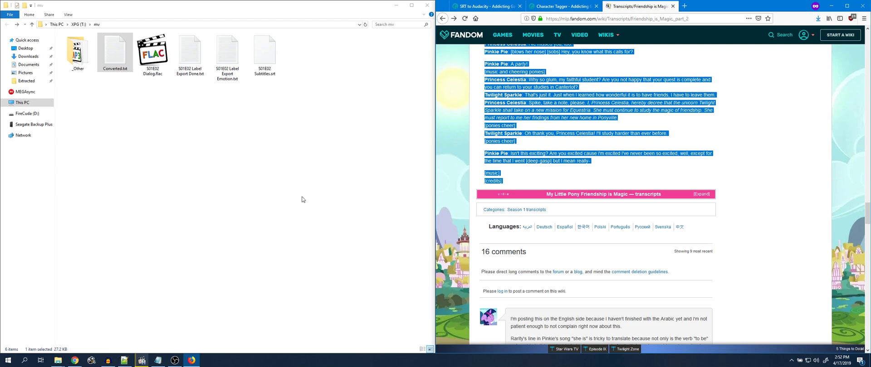
pyautogui.click(124, 361)
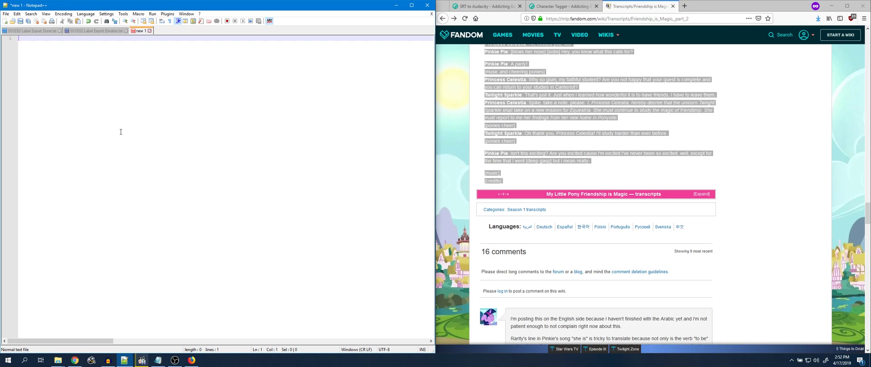
pyautogui.hotkey('ctrl', 'v')
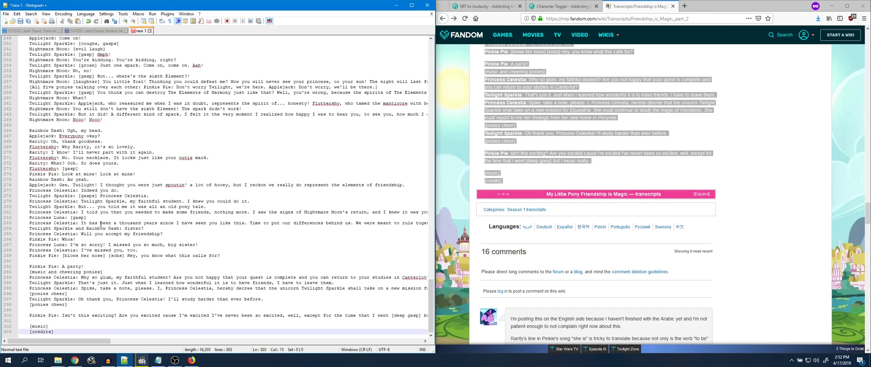
# - Delete the Pinkie Pie song section from after "Oh girls, don't you see?" up to "[laughs]" in the transcript
pyautogui.scroll(20, 78, 220)
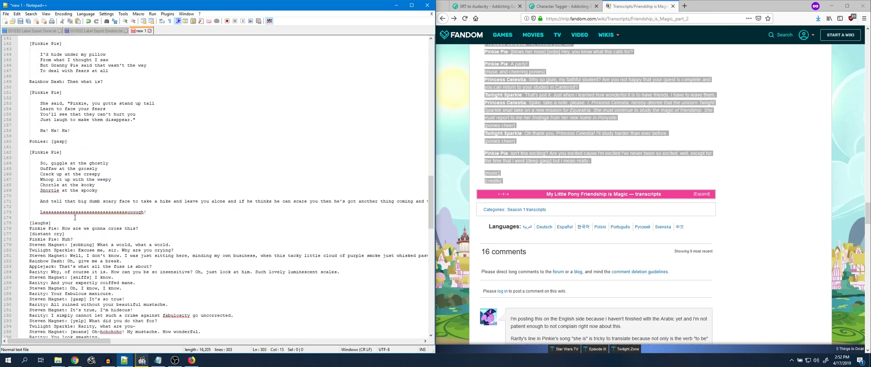
pyautogui.scroll(3, 68, 216)
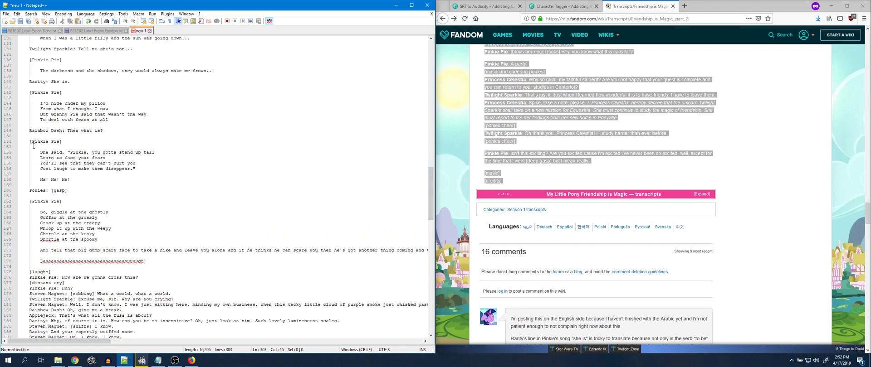
pyautogui.scroll(5, 73, 163)
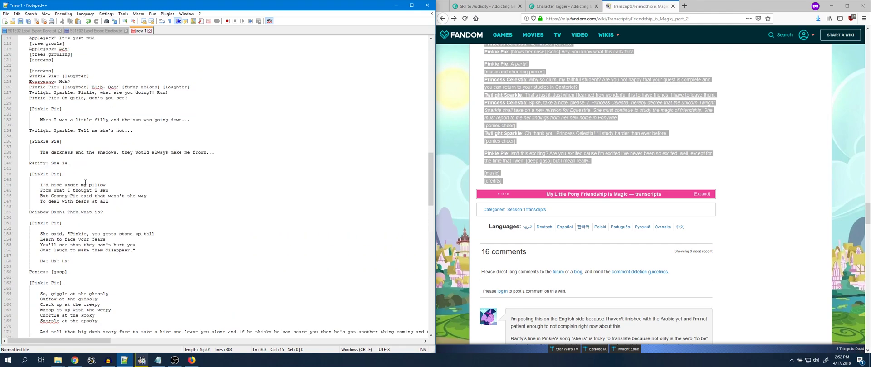
pyautogui.scroll(2, 57, 90)
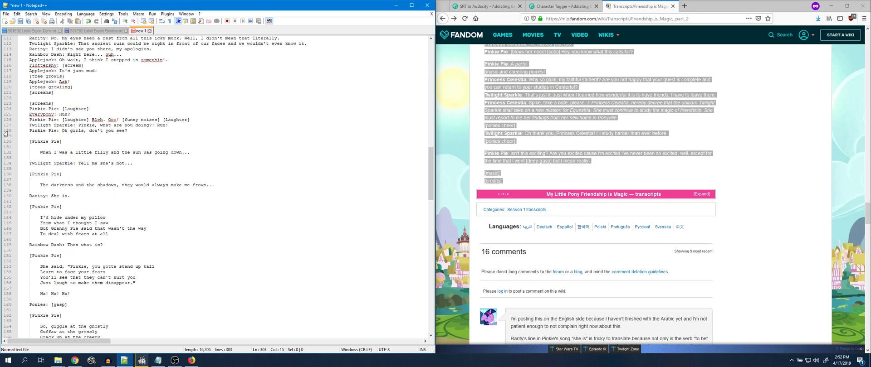
pyautogui.click(144, 132)
pyautogui.scroll(-14, 143, 132)
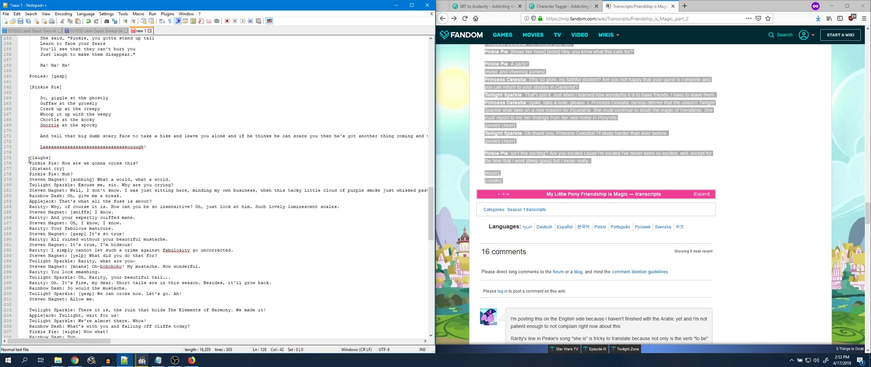
pyautogui.keyDown('shift'); pyautogui.click(29, 159); pyautogui.keyUp('shift')
pyautogui.press('Delete')
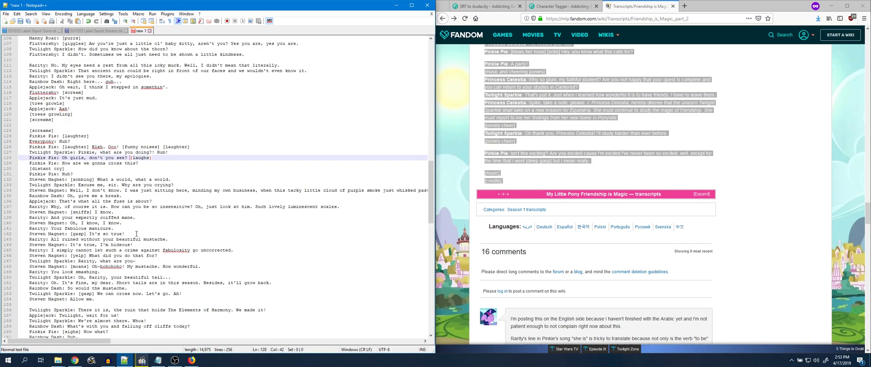
# - Strip the indentation from every transcript line by replacing all occurrences of the copied leading spaces with nothing
pyautogui.scroll(1, 54, 202)
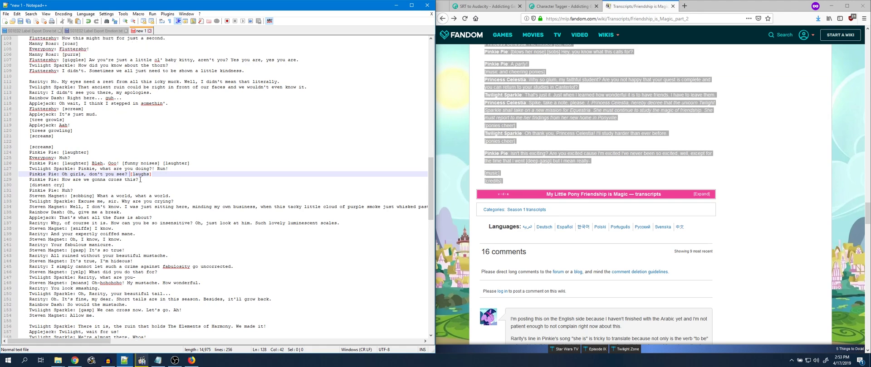
pyautogui.scroll(20, 135, 233)
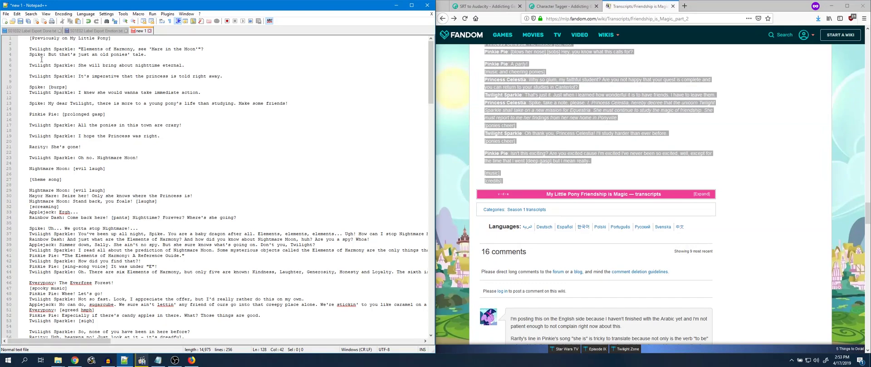
pyautogui.moveTo(30, 49); pyautogui.dragTo(19, 49)
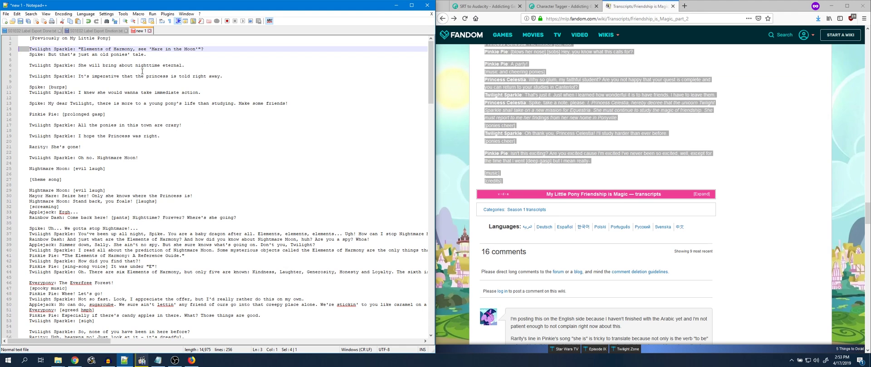
pyautogui.hotkey('ctrl', 'h')
pyautogui.click(188, 151)
pyautogui.click(190, 150)
pyautogui.click(225, 159)
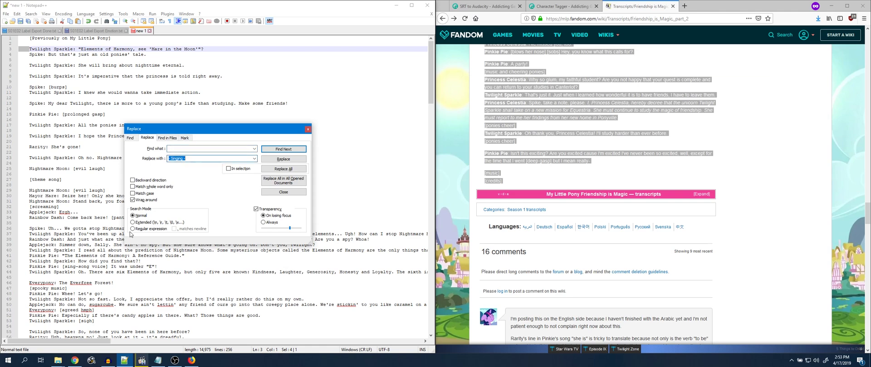
pyautogui.press('BackSpace')
pyautogui.click(287, 169)
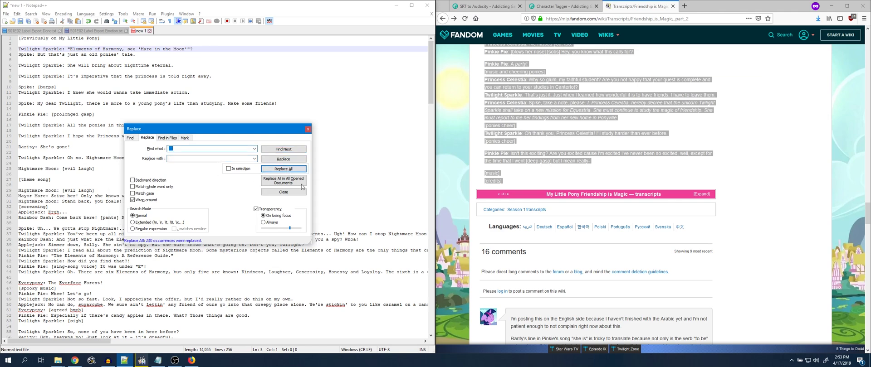
pyautogui.click(298, 193)
# - Copy the entire cleaned transcript into the transcript box of the Character Tagger
pyautogui.scroll(-20, 116, 264)
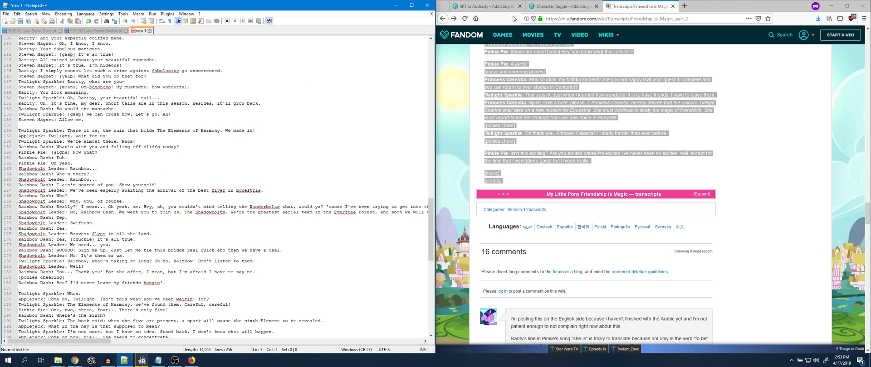
pyautogui.click(149, 165)
pyautogui.hotkey('ctrl', 'a')
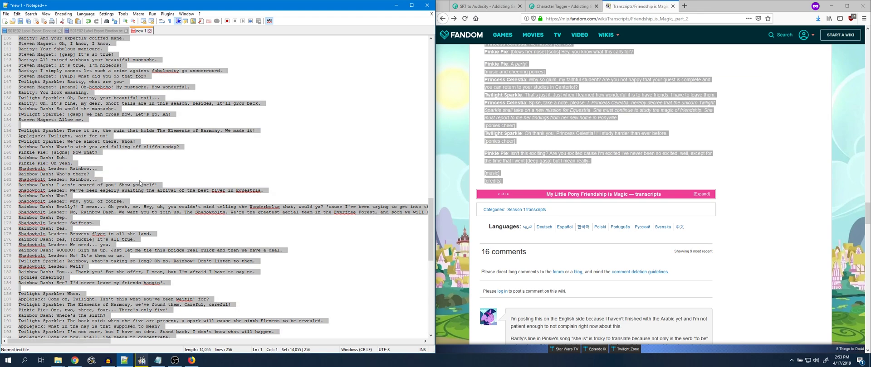
pyautogui.click(568, 10)
pyautogui.click(547, 160)
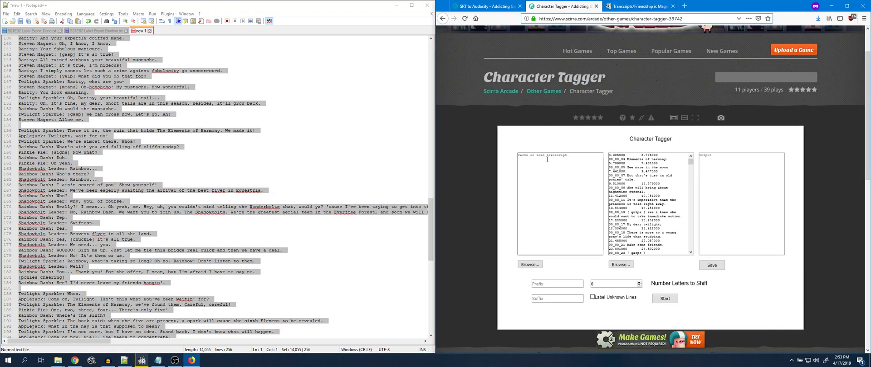
pyautogui.hotkey('ctrl', 'v')
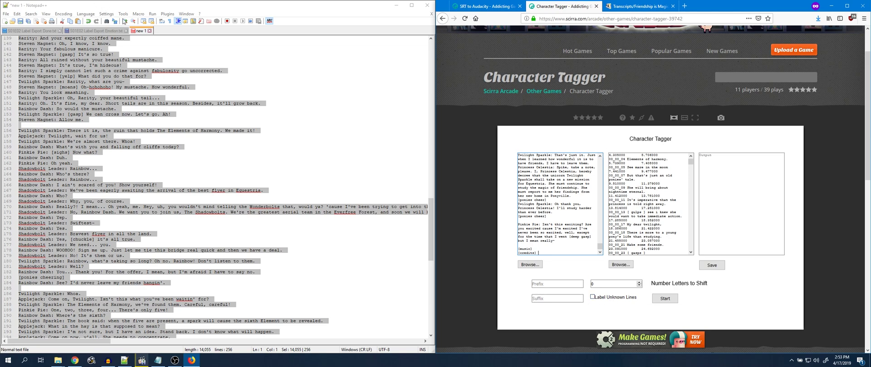
# - Close the temporary "new 1" document without saving it and minimize Notepad++
pyautogui.click(150, 31)
pyautogui.click(439, 203)
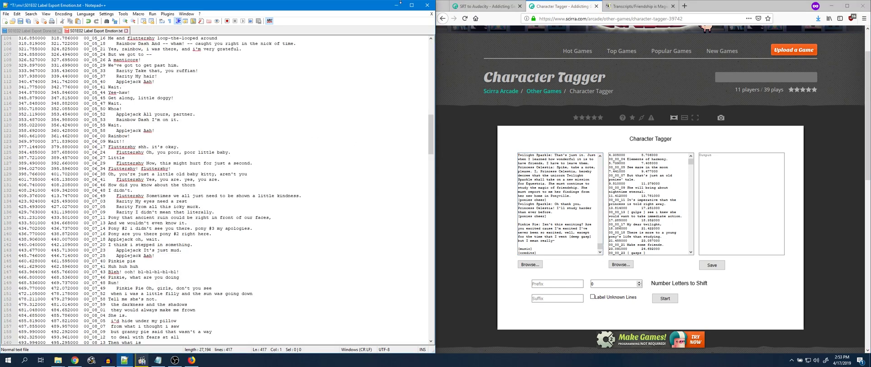
pyautogui.click(396, 5)
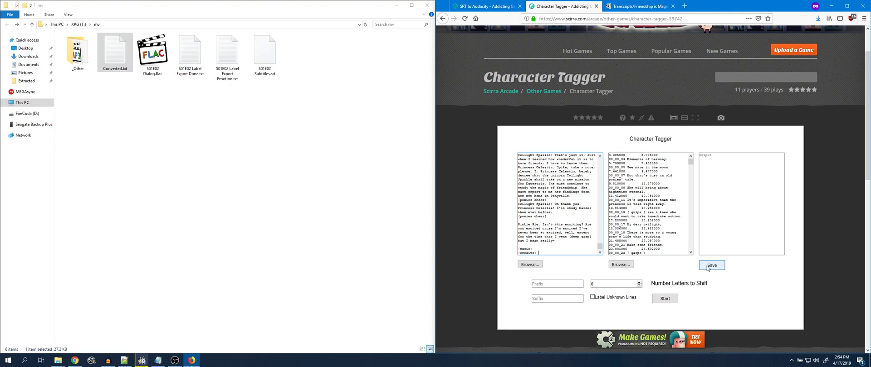
# - Tag the labels with character names using a spaced hyphen as both prefix and suffix, and check the tagged output
pyautogui.click(665, 302)
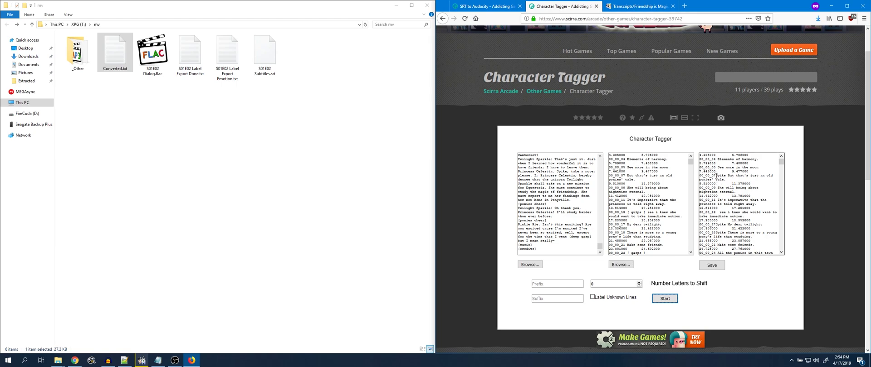
pyautogui.click(559, 284)
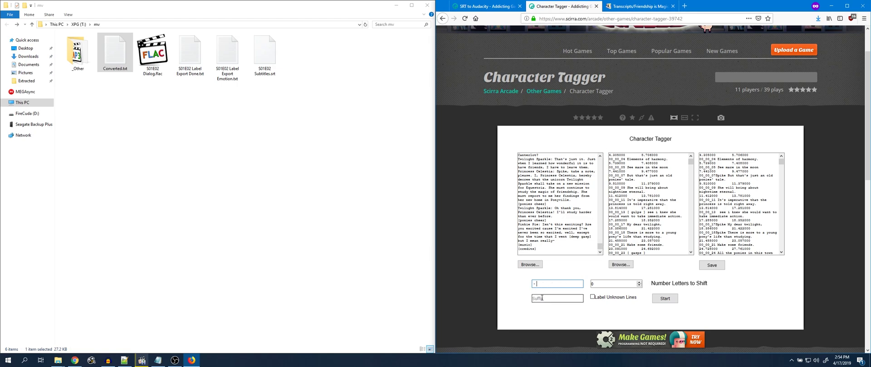
pyautogui.click(541, 298)
pyautogui.write('-')
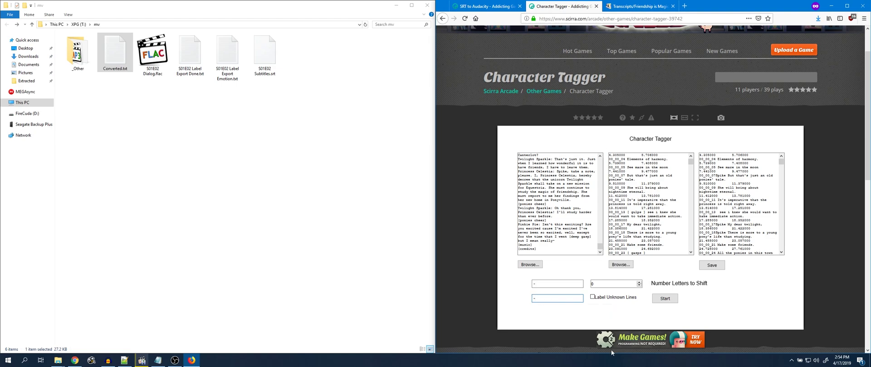
pyautogui.click(670, 301)
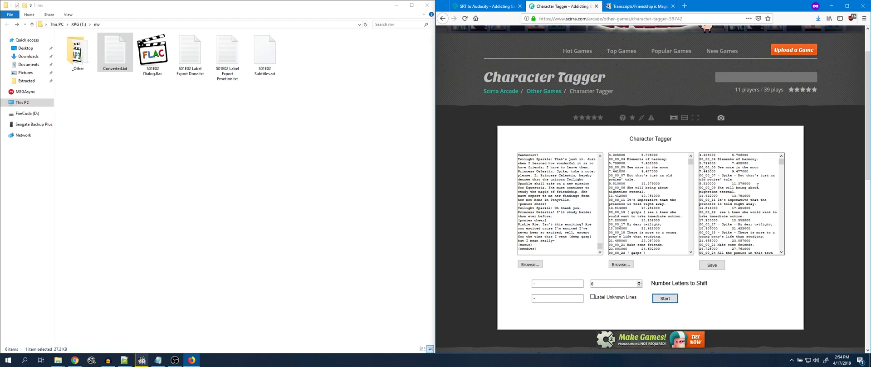
pyautogui.scroll(-20, 749, 209)
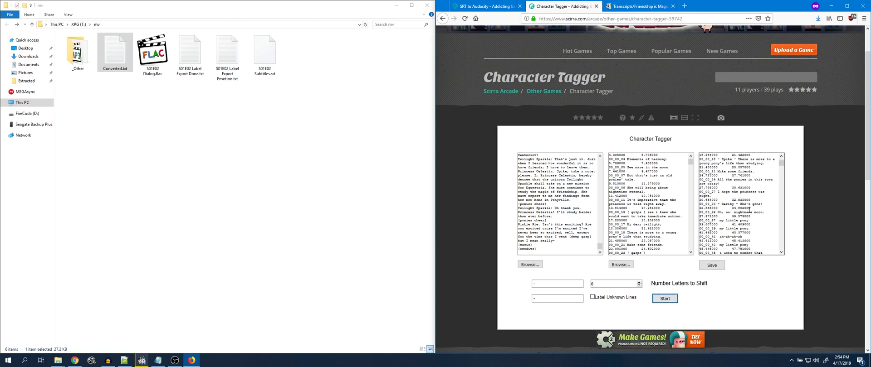
pyautogui.scroll(-15, 749, 211)
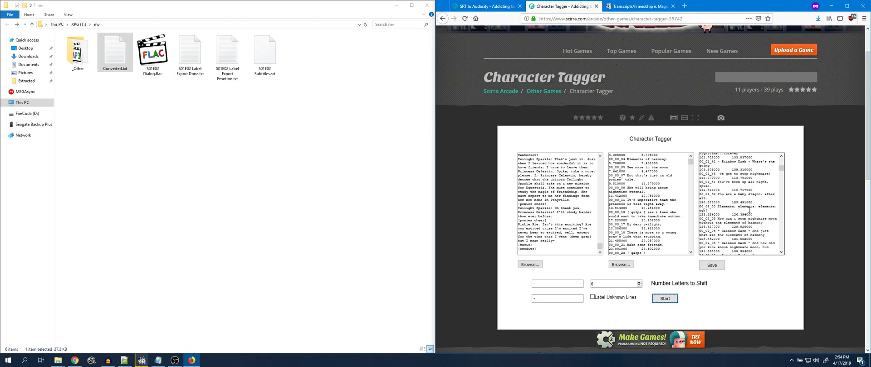
# - Save the complete tagged output as Tagged.txt and open the file in Notepad++
pyautogui.moveTo(781, 169); pyautogui.dragTo(774, 253)
pyautogui.click(710, 268)
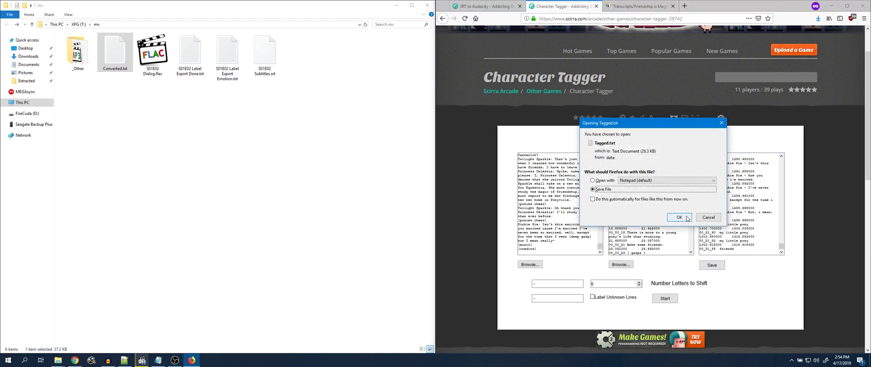
pyautogui.click(685, 218)
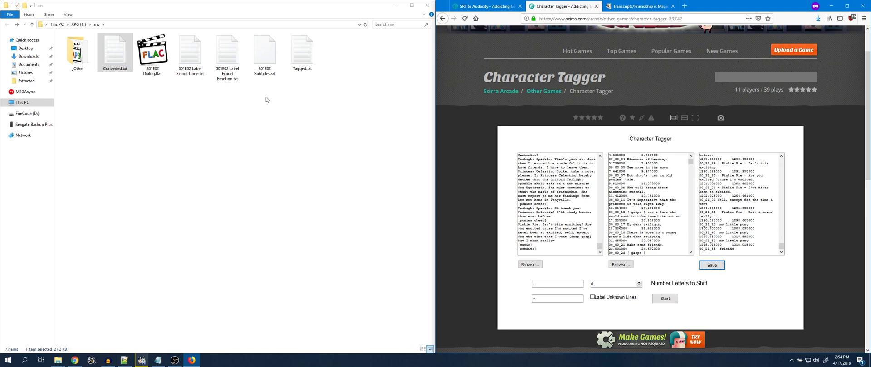
pyautogui.rightClick(300, 58)
pyautogui.click(326, 107)
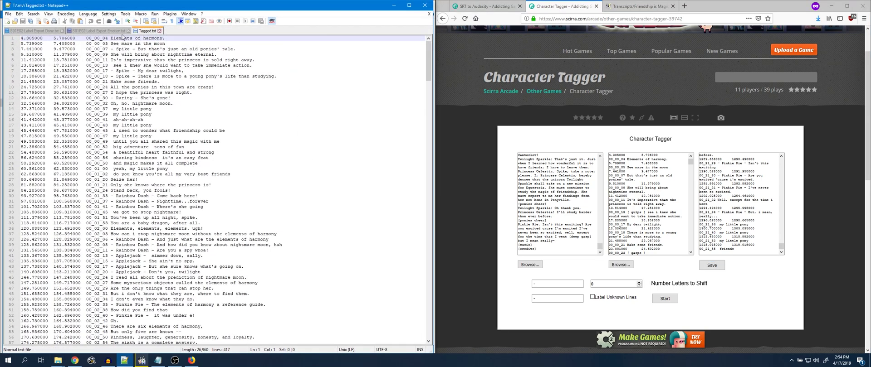
# - Review the lines of Tagged.txt, including those containing "pony #2", for missing or wrong character tags
pyautogui.scroll(-20, 126, 168)
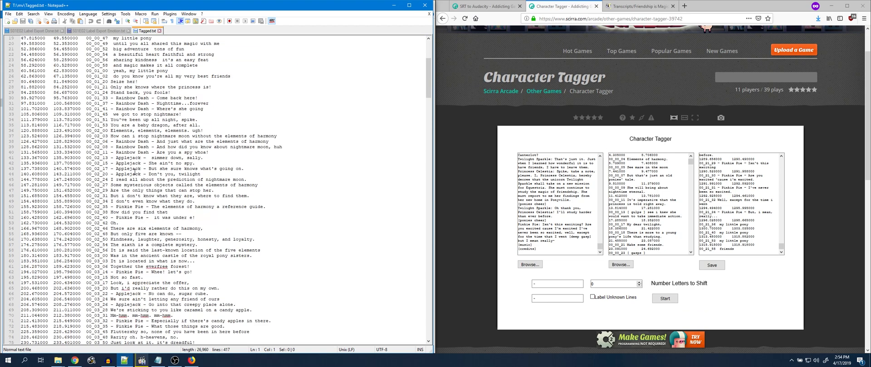
pyautogui.scroll(-9, 117, 236)
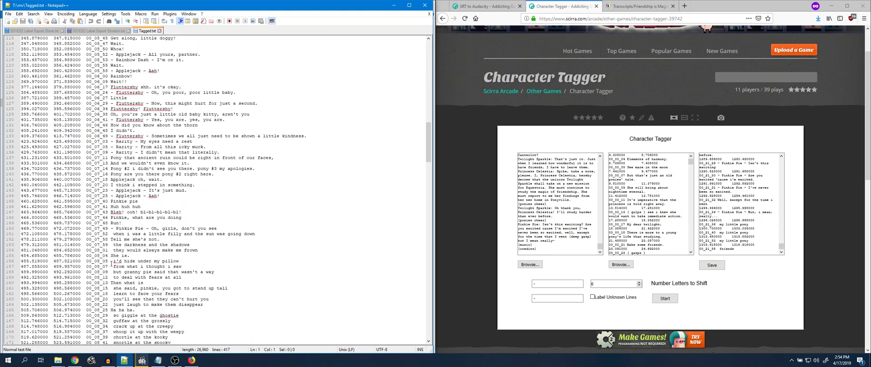
pyautogui.scroll(-11, 121, 209)
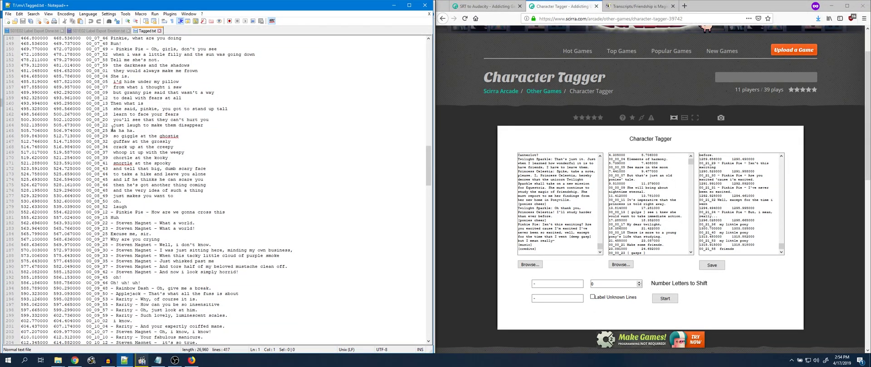
pyautogui.scroll(6, 196, 141)
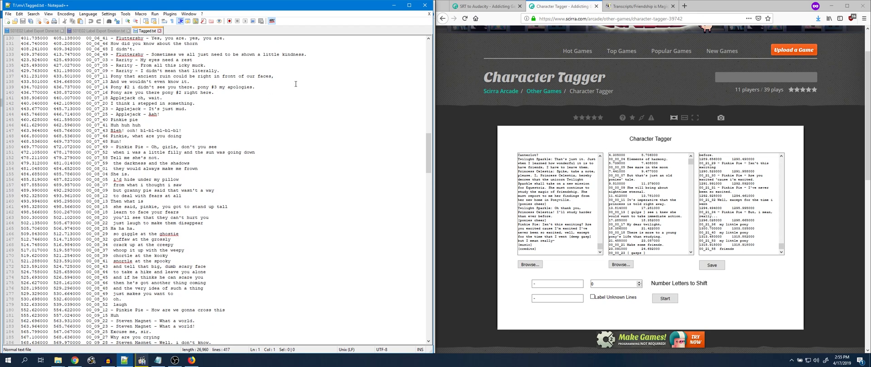
pyautogui.scroll(6, 130, 190)
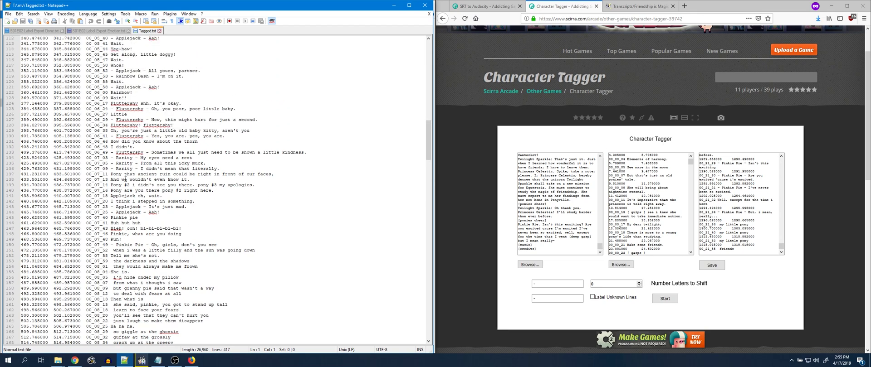
pyautogui.moveTo(182, 190); pyautogui.dragTo(162, 190)
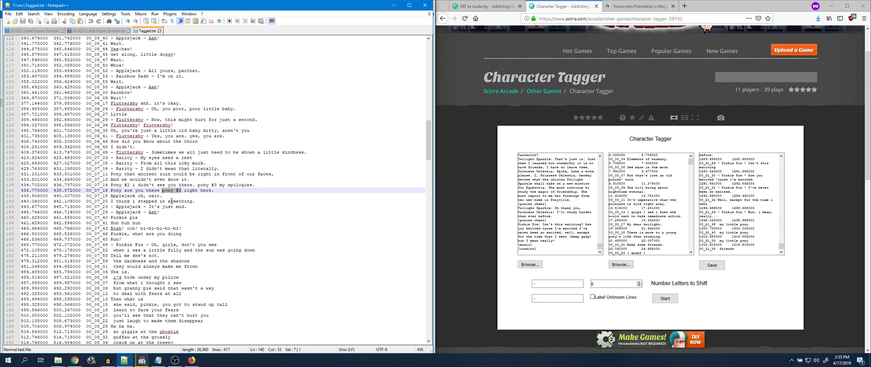
pyautogui.scroll(20, 165, 211)
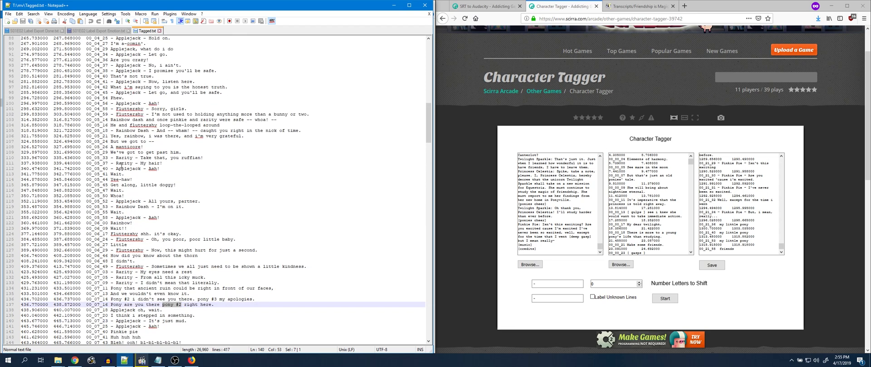
pyautogui.scroll(1, 124, 191)
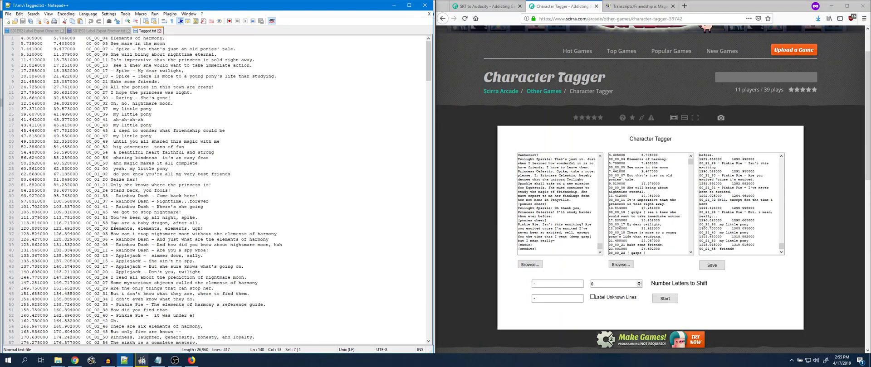
pyautogui.scroll(-20, 116, 218)
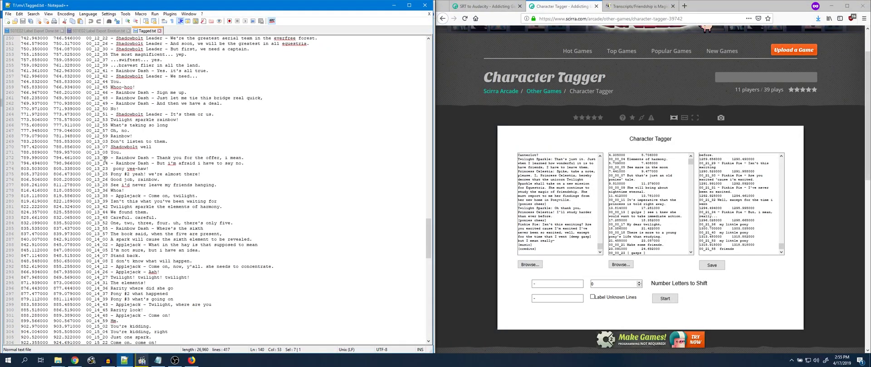
pyautogui.scroll(-9, 110, 182)
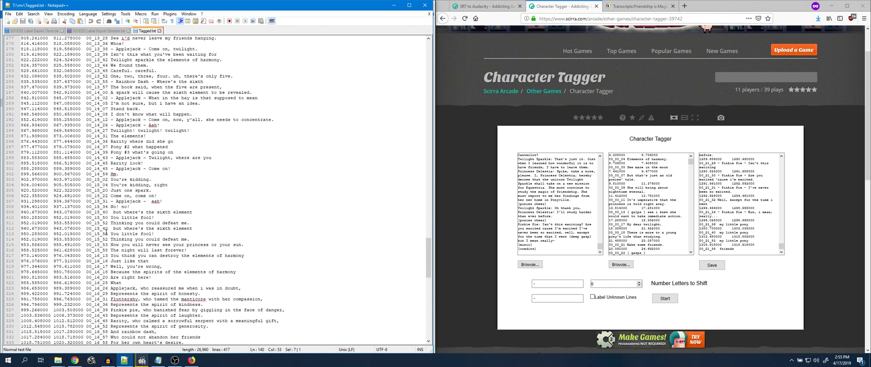
pyautogui.scroll(-14, 125, 286)
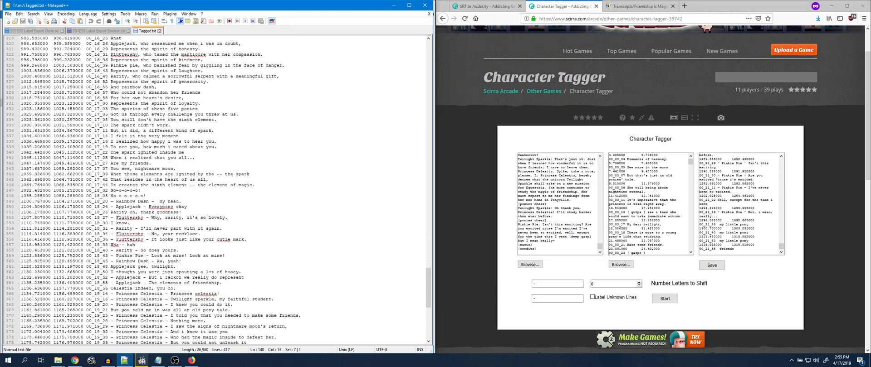
pyautogui.scroll(20, 94, 275)
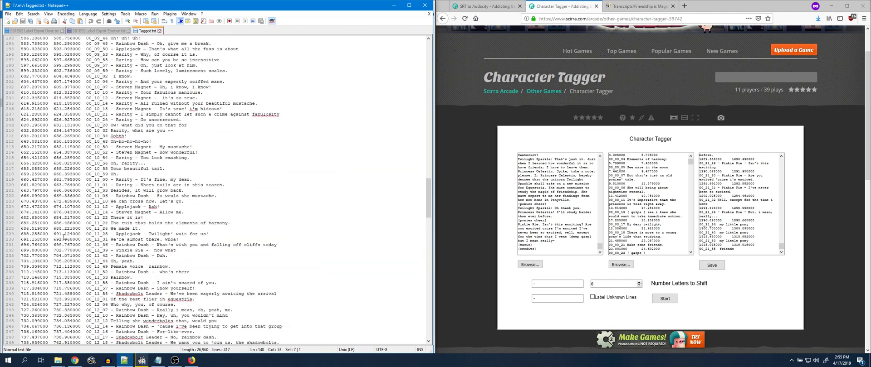
pyautogui.scroll(7, 67, 239)
# - Compare the tagged lines around "pony #2" with the matching dialogue in the wiki transcript
pyautogui.click(637, 6)
pyautogui.scroll(5, 557, 190)
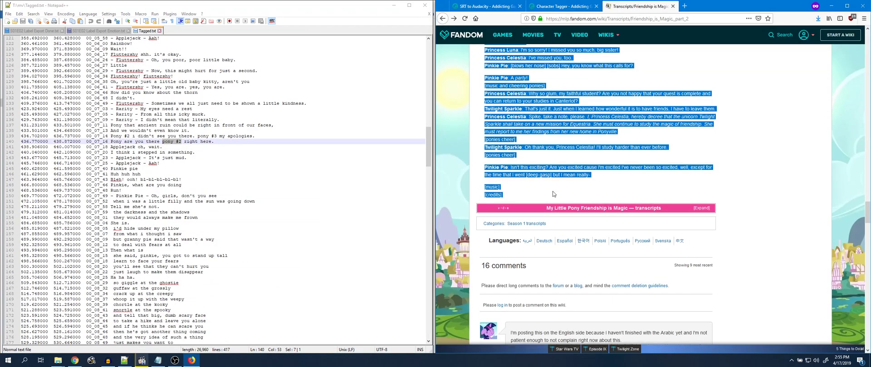
pyautogui.scroll(15, 556, 190)
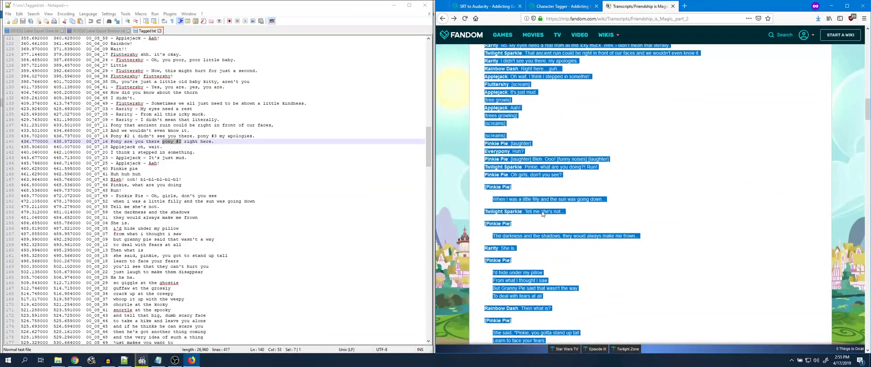
pyautogui.click(565, 141)
pyautogui.scroll(6, 120, 115)
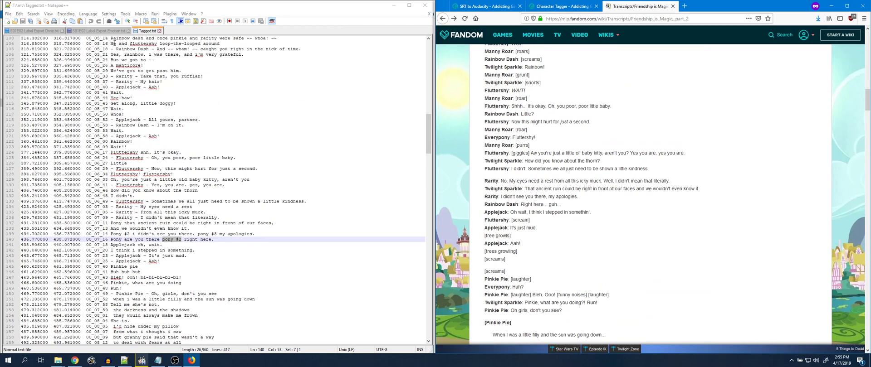
pyautogui.scroll(15, 567, 174)
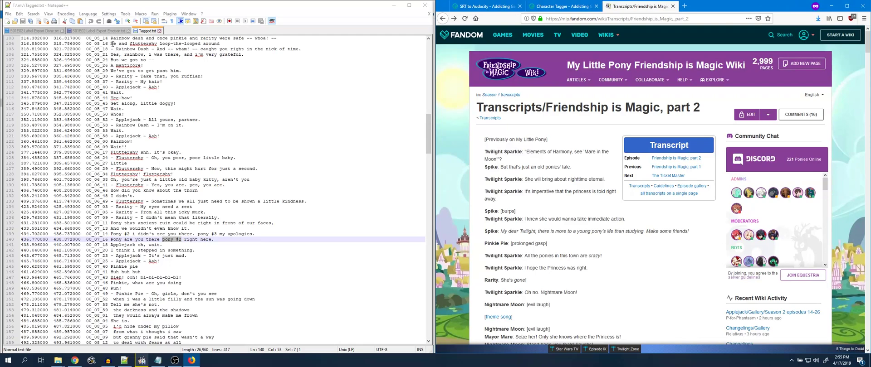
# - Insert "- Twilight Sparkle -" before the text of the first label, and close Tagged.txt without saving it
pyautogui.click(111, 39)
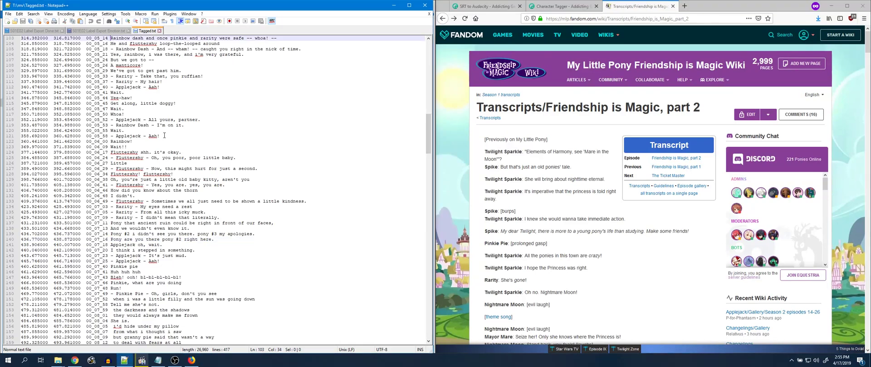
pyautogui.scroll(20, 281, 129)
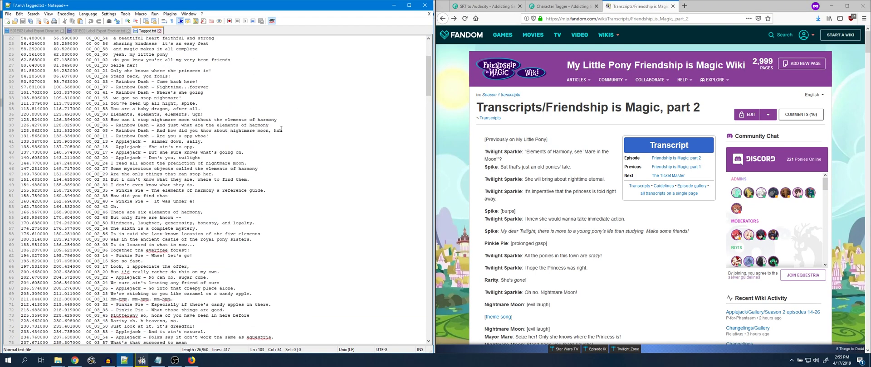
pyautogui.scroll(7, 281, 129)
pyautogui.click(109, 38)
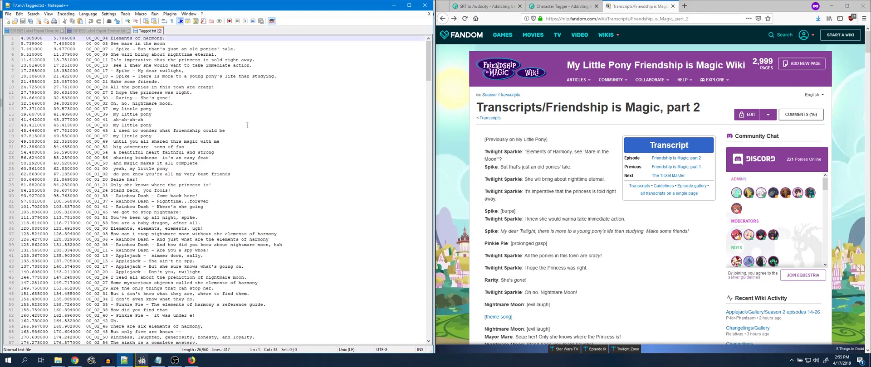
pyautogui.write('- Twi light Sparkle -')
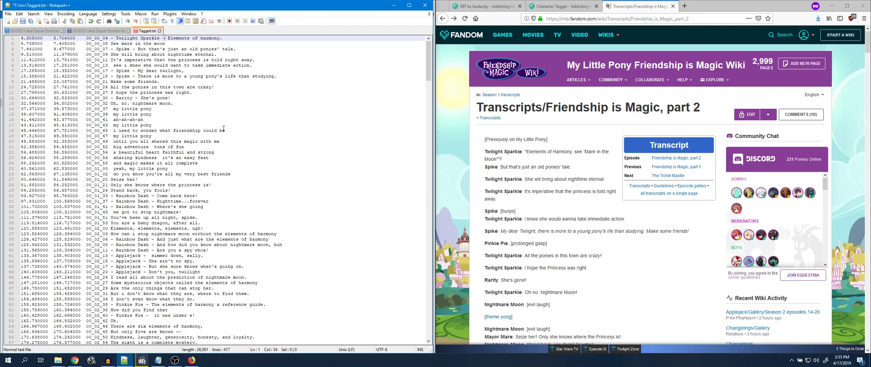
pyautogui.click(160, 30)
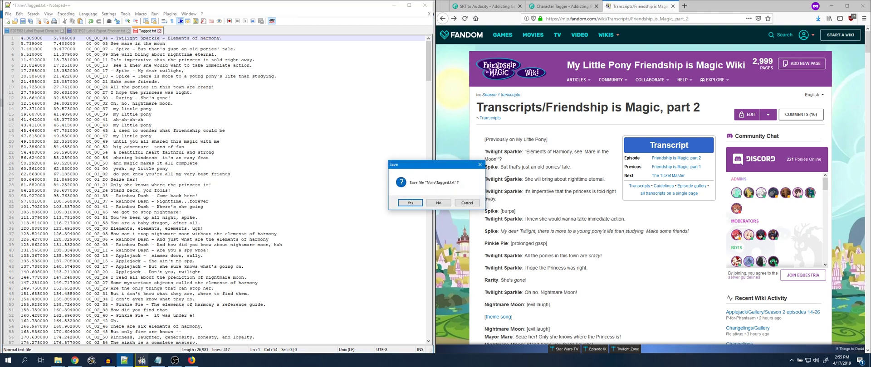
pyautogui.click(438, 202)
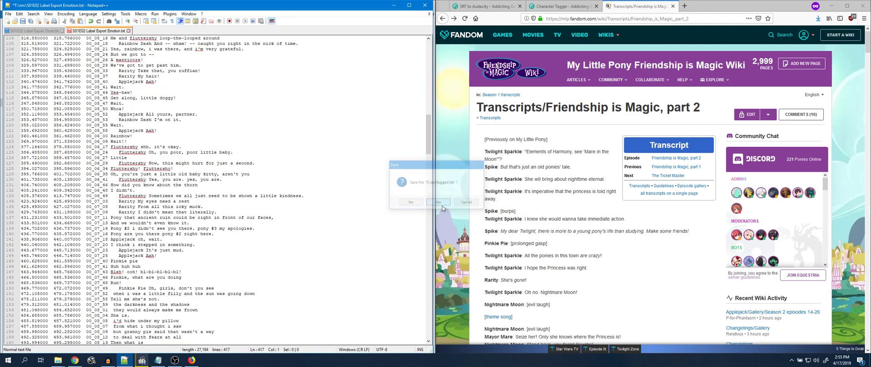
# - Switch to Audacity and import the S01E02 Dialog.flac audio file from the mv folder
pyautogui.click(393, 5)
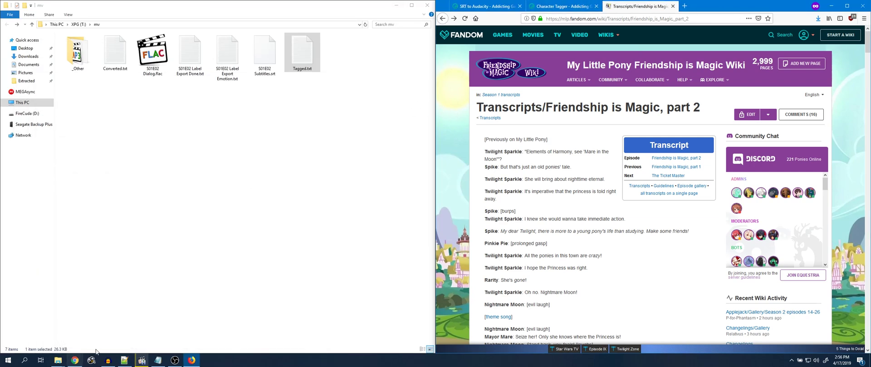
pyautogui.click(107, 361)
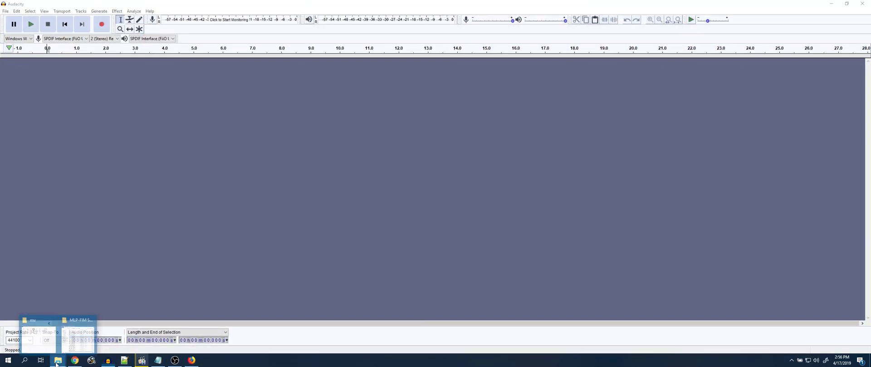
pyautogui.click(56, 331)
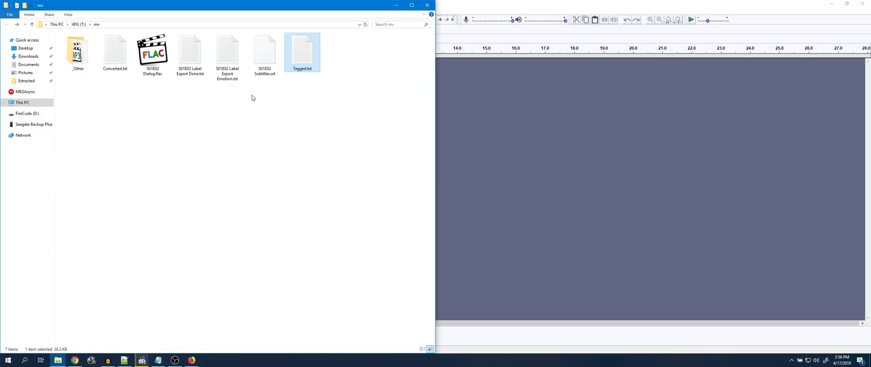
pyautogui.moveTo(152, 54); pyautogui.dragTo(628, 207)
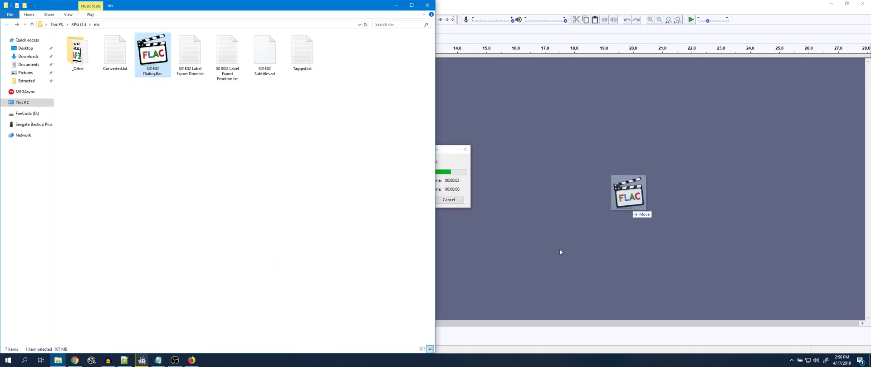
pyautogui.click(508, 187)
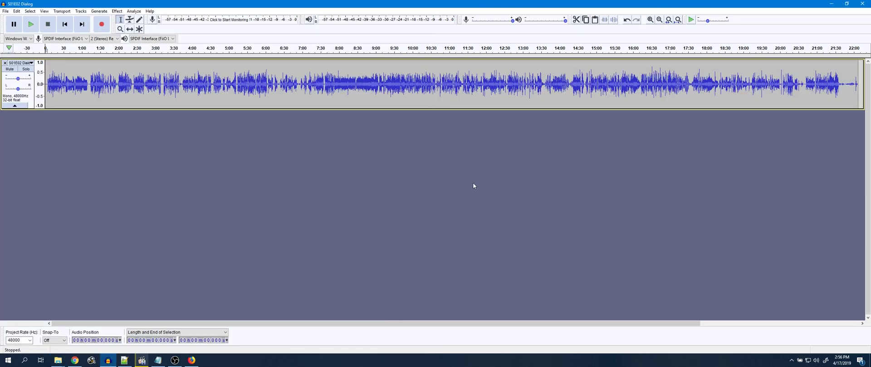
# - Import the labels from the S01E02 Label Export Done text file under the dialog track and inspect them against the waveform
pyautogui.click(6, 11)
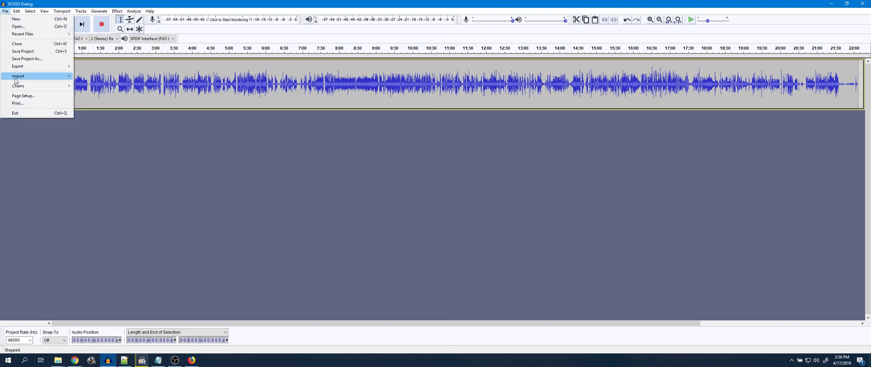
pyautogui.moveTo(16, 76)
pyautogui.click(114, 83)
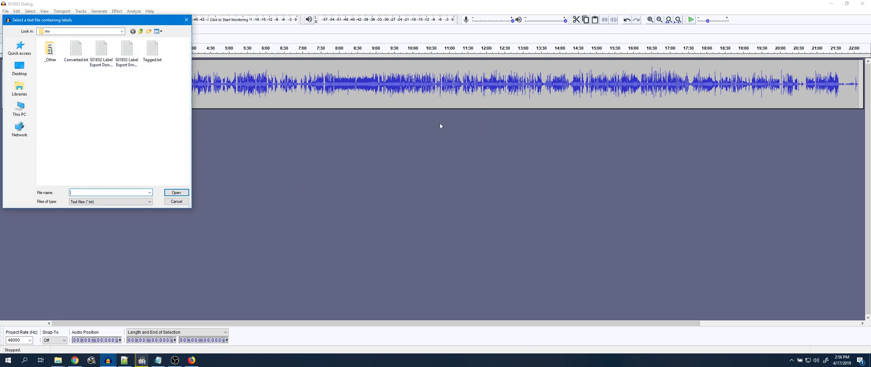
pyautogui.click(104, 62)
pyautogui.click(176, 193)
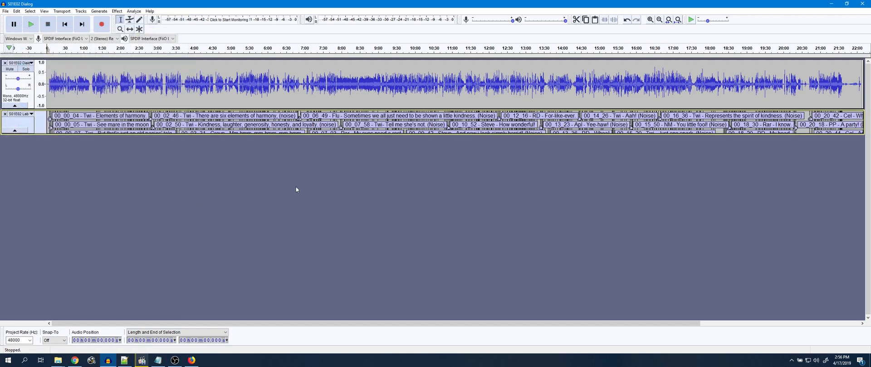
pyautogui.scroll(5, 332, 148)
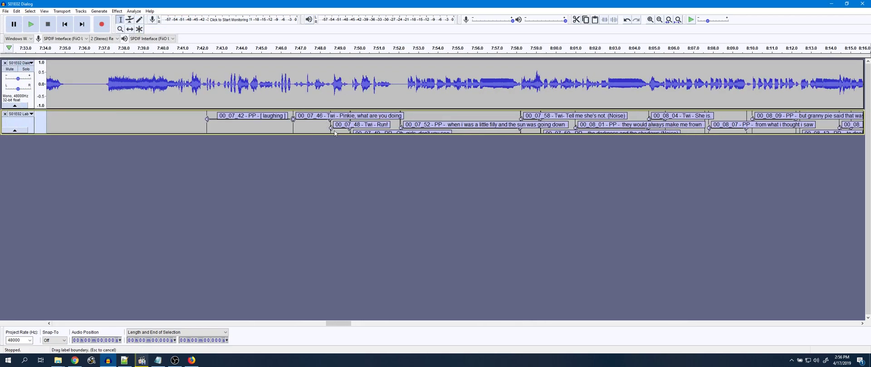
pyautogui.hscroll(1, 331, 135)
pyautogui.hscroll(1, 331, 135)
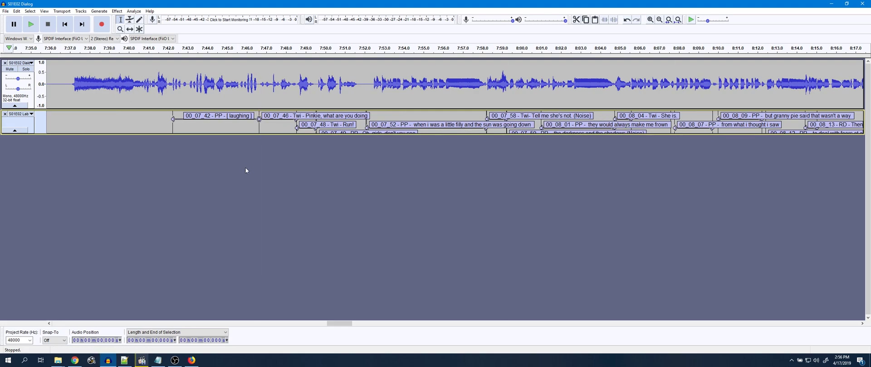
# - Inspect further labels against the waveform and bring up the label export with the file name S01E02 Label Export Done.txt
pyautogui.hscroll(10, 230, 135)
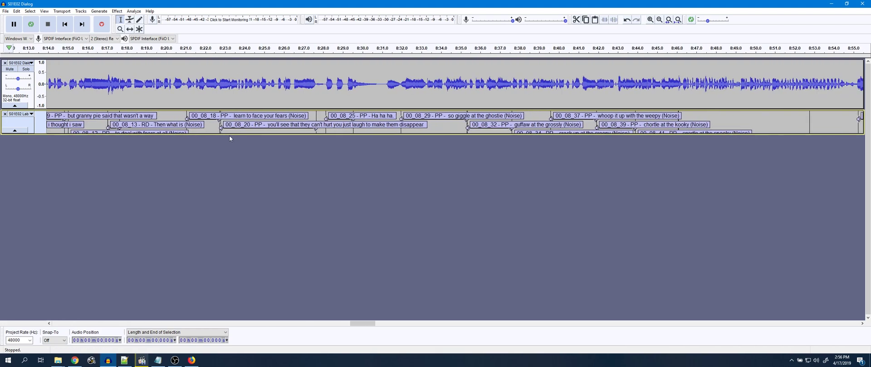
pyautogui.hscroll(1, 229, 135)
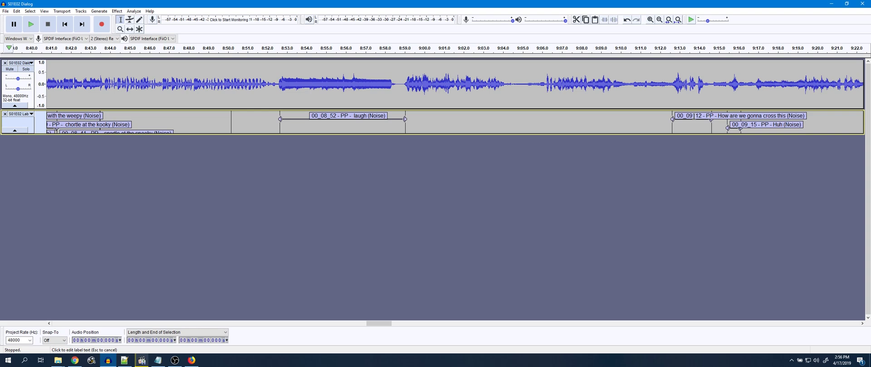
pyautogui.click(5, 11)
pyautogui.moveTo(37, 66)
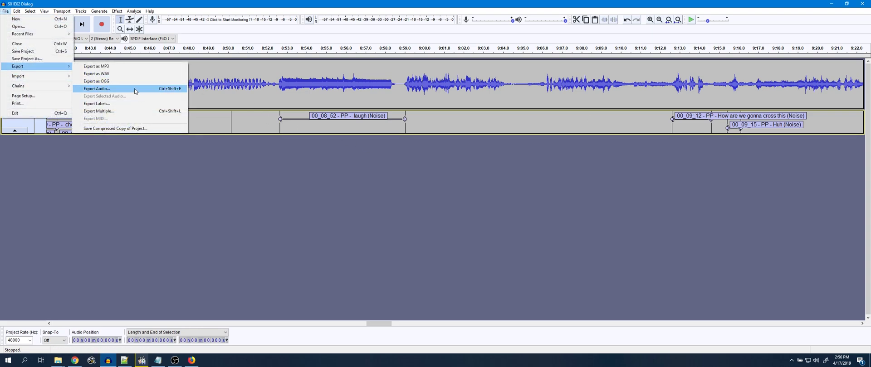
pyautogui.click(129, 104)
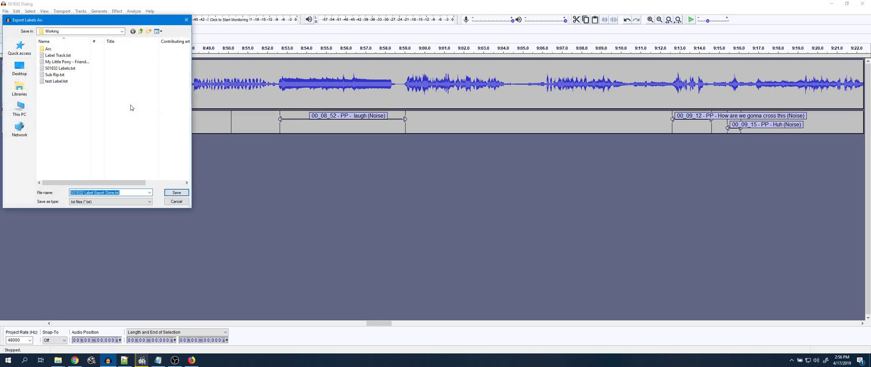
pyautogui.click(176, 193)
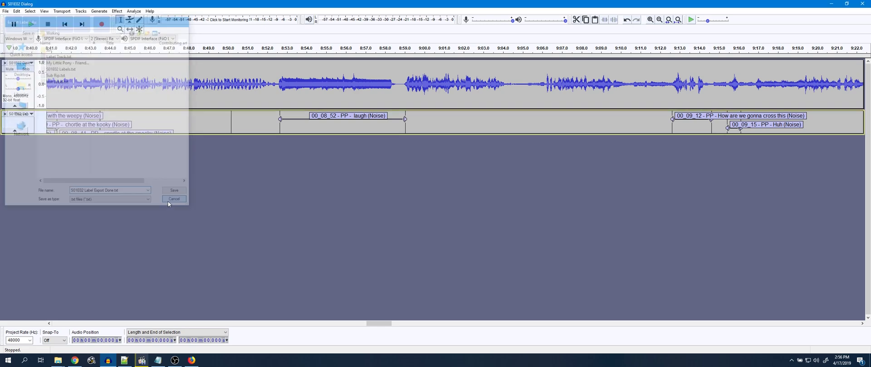
pyautogui.click(5, 10)
pyautogui.moveTo(20, 68)
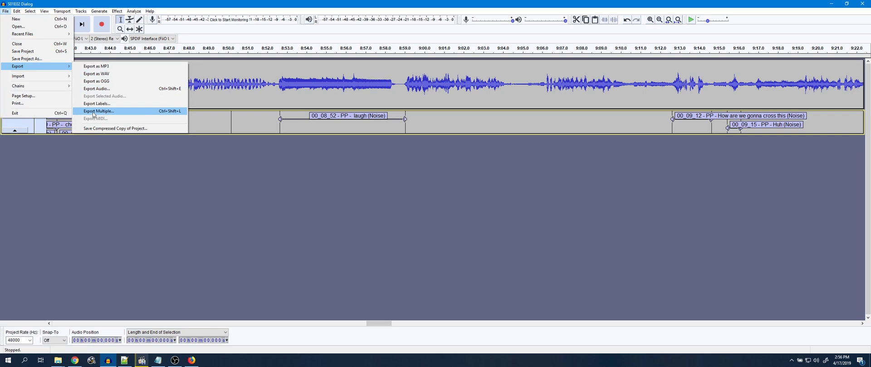
pyautogui.click(96, 104)
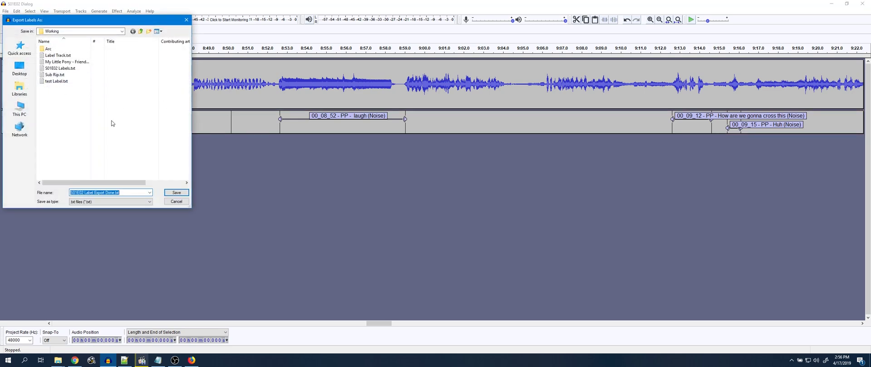
pyautogui.click(177, 193)
# - Switch to Notepad++ and look through the character-tagged lines of S01E02 Label Export Done.txt
pyautogui.click(124, 361)
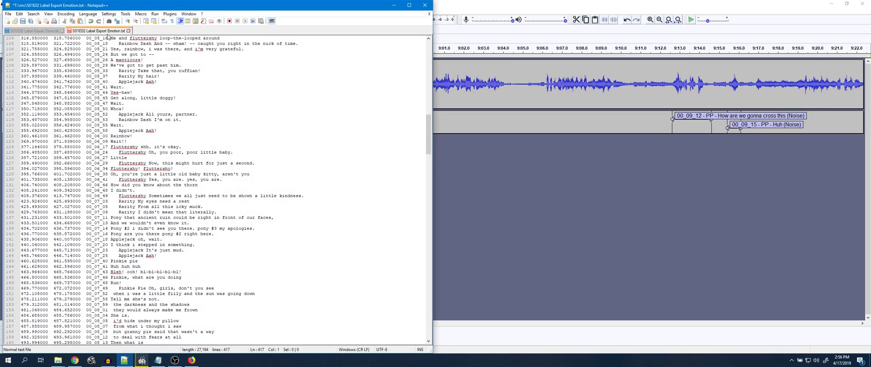
pyautogui.click(38, 30)
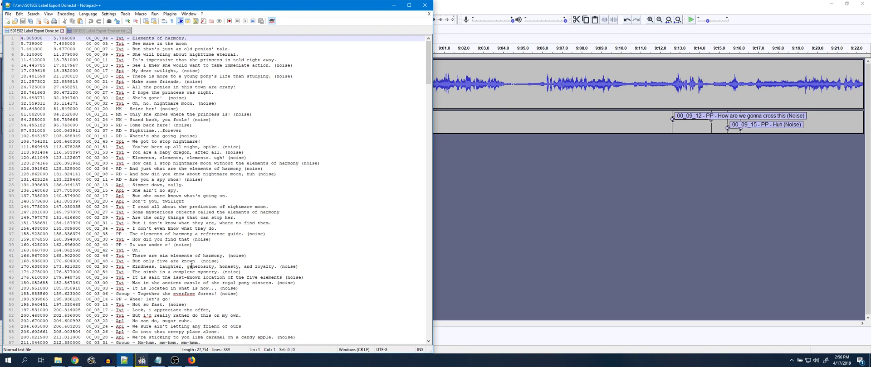
pyautogui.scroll(-20, 192, 265)
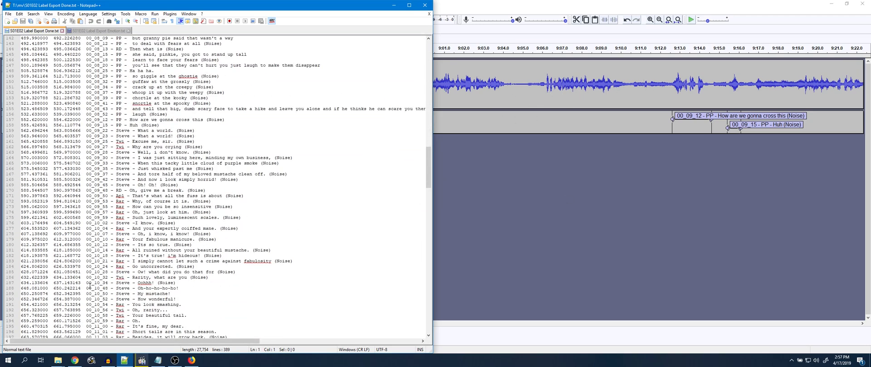
pyautogui.scroll(20, 119, 255)
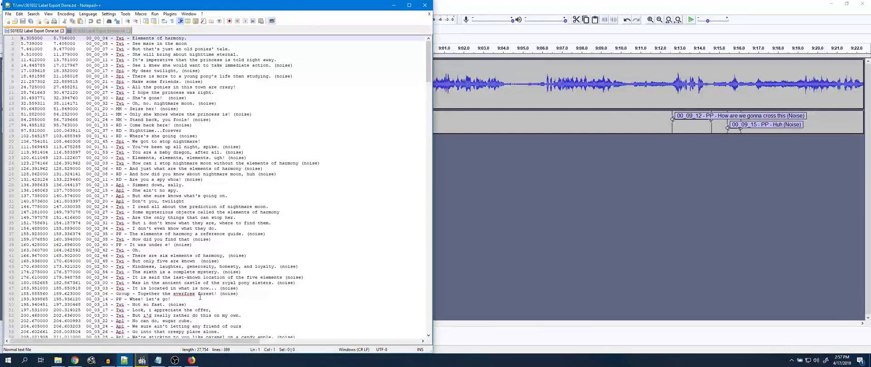
# - Bring up the paused episode video and the Notepad emotion code list, and fit the Notepad++ window beside them in the left half
pyautogui.click(142, 361)
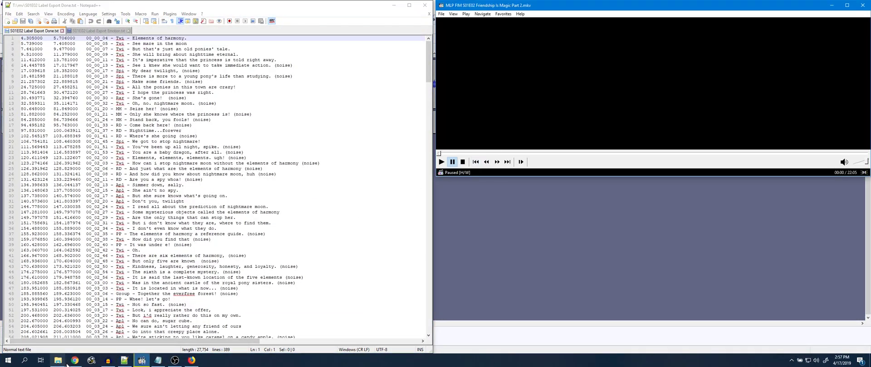
pyautogui.click(158, 361)
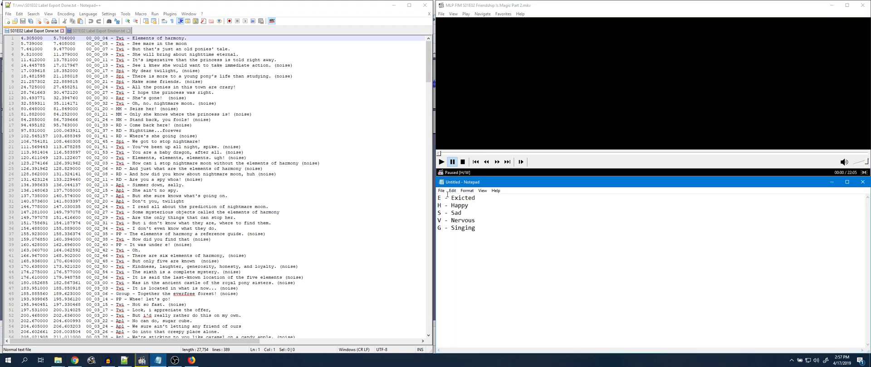
pyautogui.moveTo(152, 2); pyautogui.dragTo(1, 90)
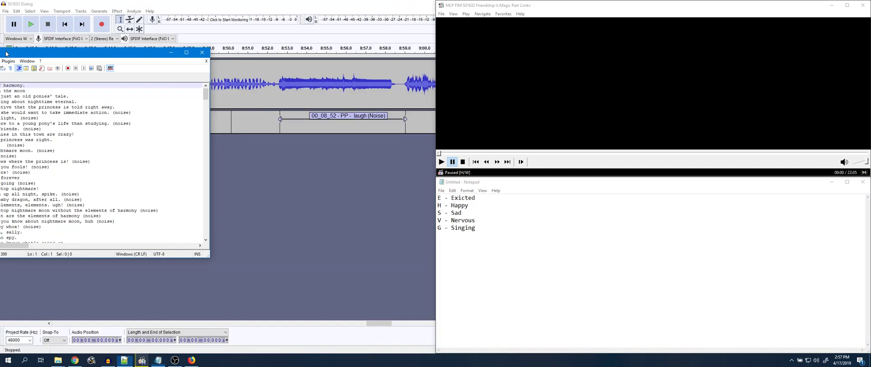
pyautogui.click(158, 174)
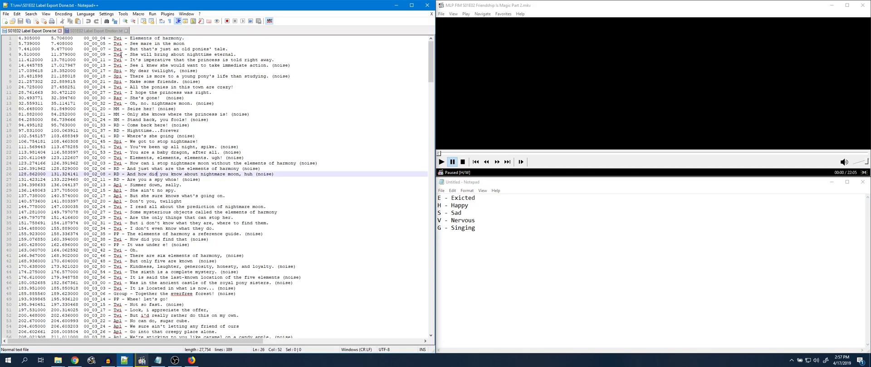
# - Record a macro on the first label that inserts an extra spaced hyphen after the character tag and moves down one line
pyautogui.click(127, 38)
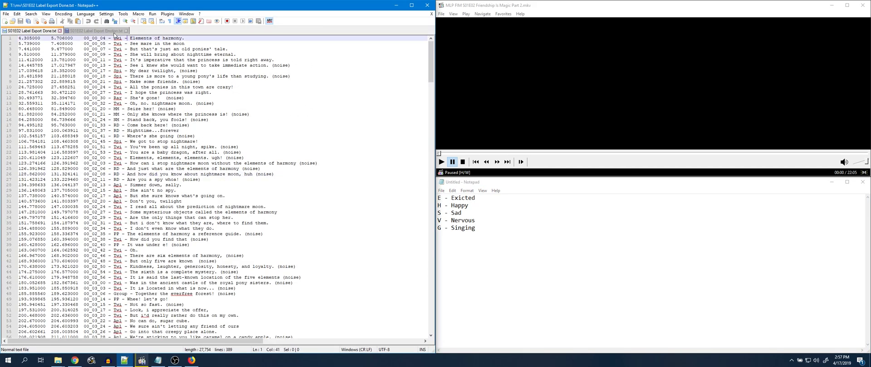
pyautogui.click(227, 21)
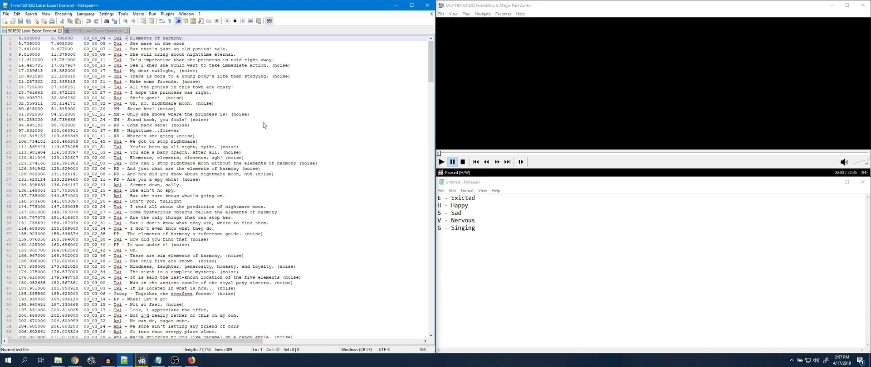
pyautogui.write('-')
pyautogui.press('Down')
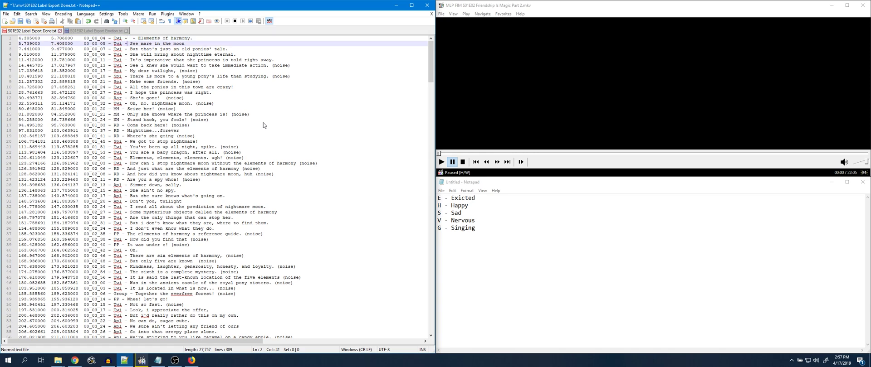
pyautogui.click(235, 22)
# - Play back the recorded macro on lines 2 to 16 to add the empty emotion slot after each character tag
pyautogui.click(243, 22)
pyautogui.click(242, 21)
pyautogui.click(243, 21)
pyautogui.click(243, 21)
pyautogui.click(243, 21)
pyautogui.click(243, 22)
pyautogui.click(242, 21)
pyautogui.click(242, 21)
pyautogui.click(243, 21)
pyautogui.click(243, 21)
pyautogui.click(243, 22)
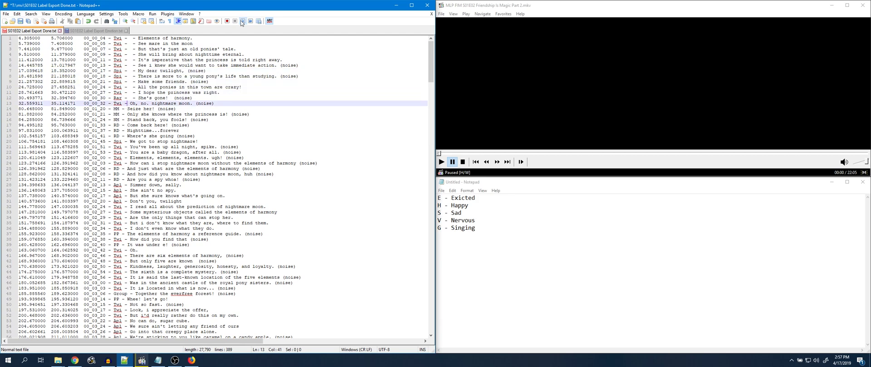
pyautogui.click(243, 21)
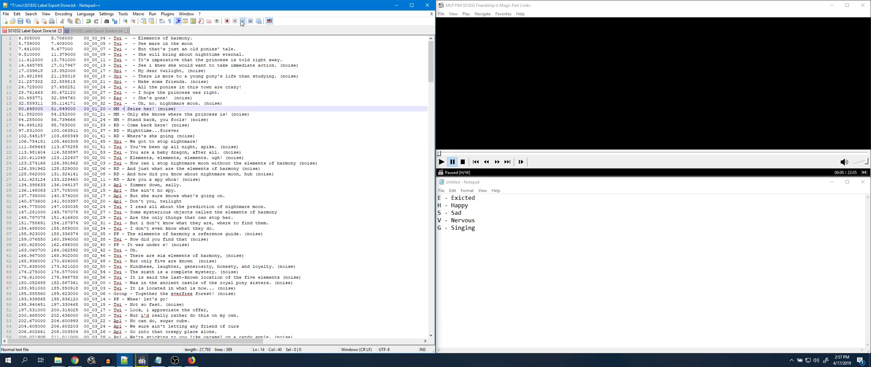
pyautogui.click(242, 21)
pyautogui.click(242, 21)
pyautogui.click(243, 22)
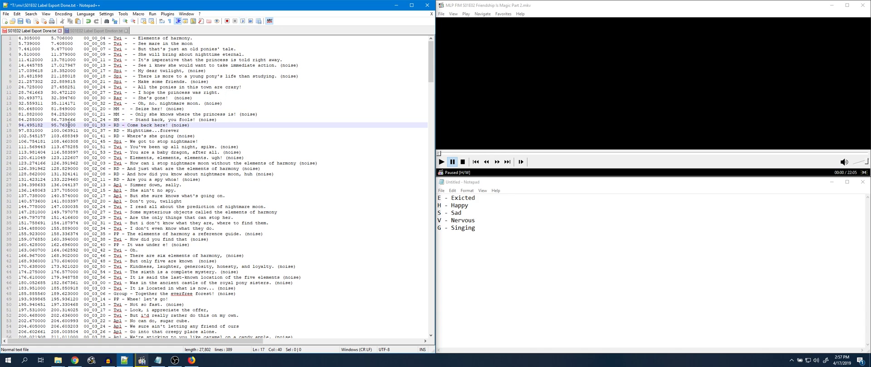
# - Start playing the episode video and place the cursor in the empty emotion slot of the first label
pyautogui.scroll(-20, 178, 171)
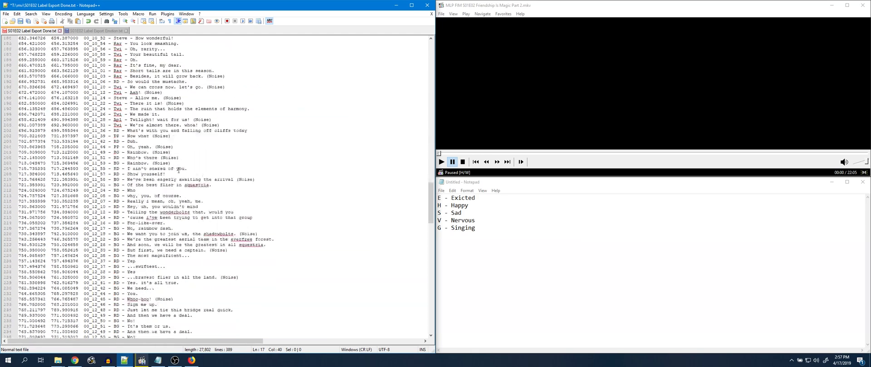
pyautogui.scroll(20, 178, 171)
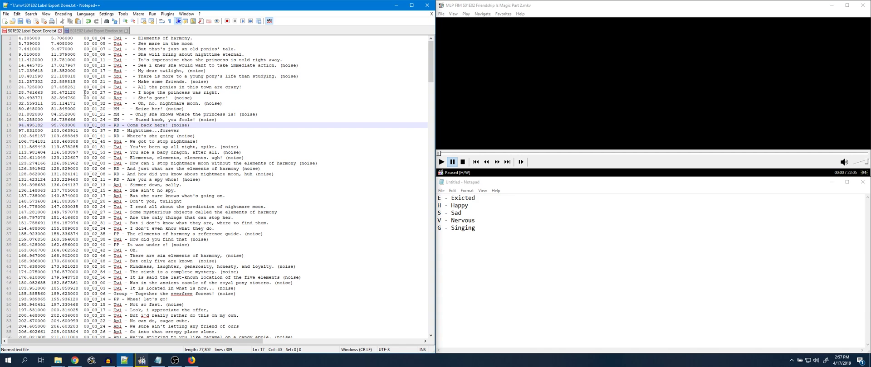
pyautogui.click(128, 39)
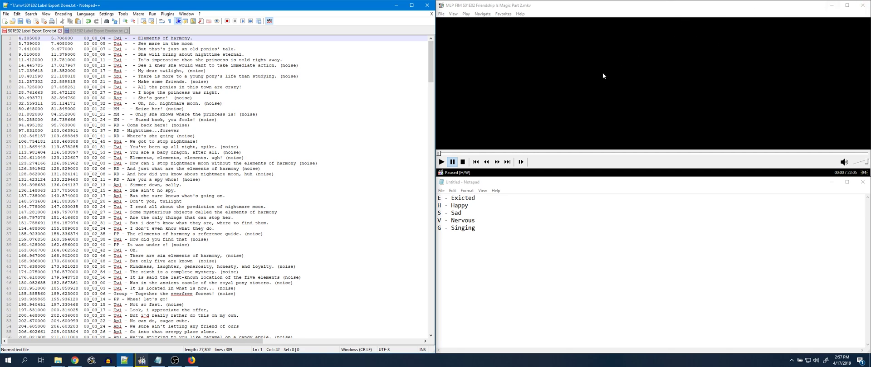
pyautogui.click(597, 85)
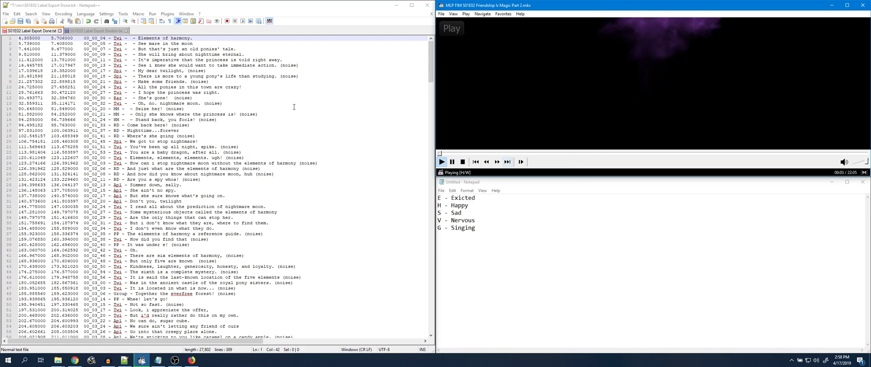
pyautogui.click(131, 38)
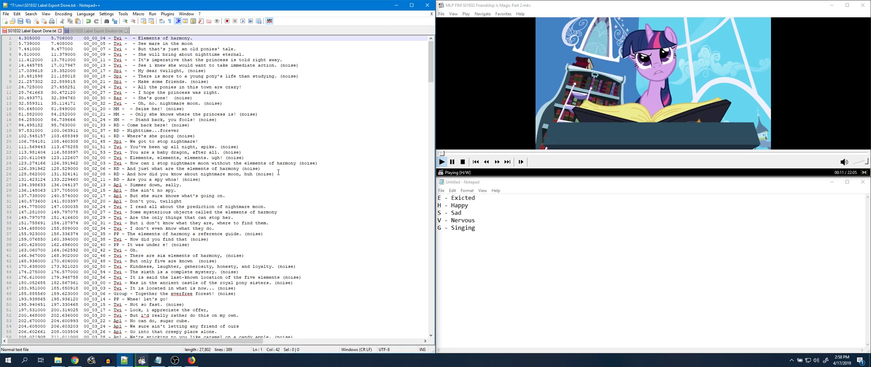
# - Try the emotion code E in the slots of the first two labels and undo the entries
pyautogui.write('E')
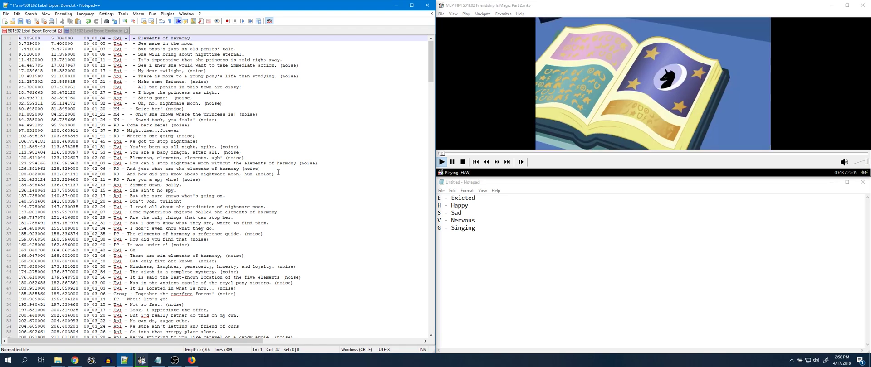
pyautogui.press('Down')
pyautogui.press('Left')
pyautogui.write('E')
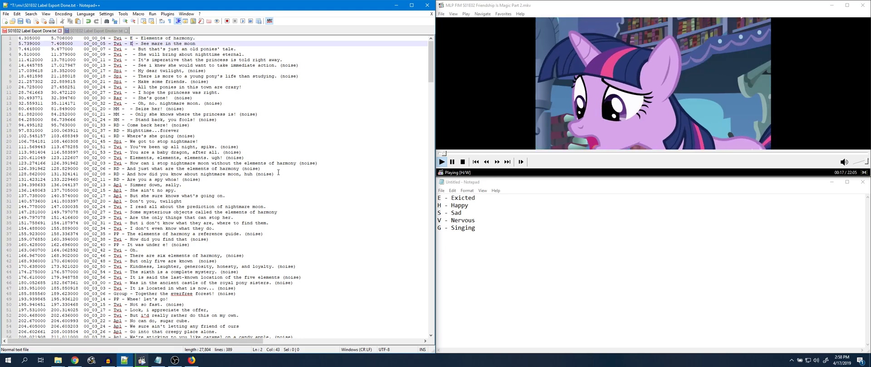
pyautogui.hotkey('ctrl', 'z')
pyautogui.hotkey('ctrl', 'z')
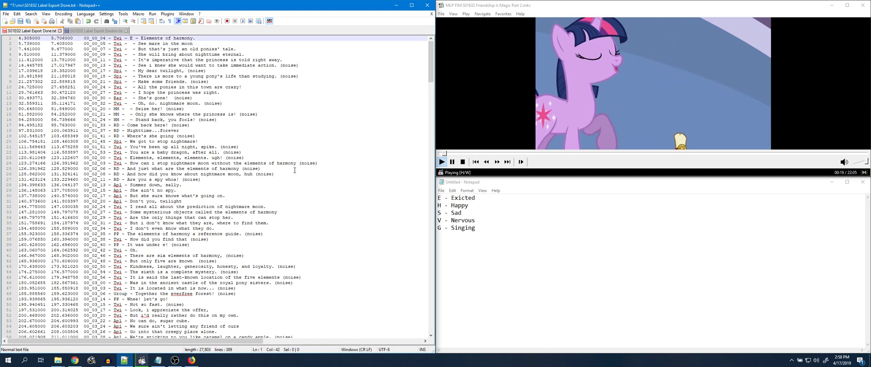
# - Enter the emotion code N in the slots of the first four labels, and pause the episode video
pyautogui.write('N')
pyautogui.press('Down')
pyautogui.press('Left')
pyautogui.write('N')
pyautogui.press('Down')
pyautogui.press('Left')
pyautogui.write('N')
pyautogui.press('Down')
pyautogui.press('Left')
pyautogui.write('N')
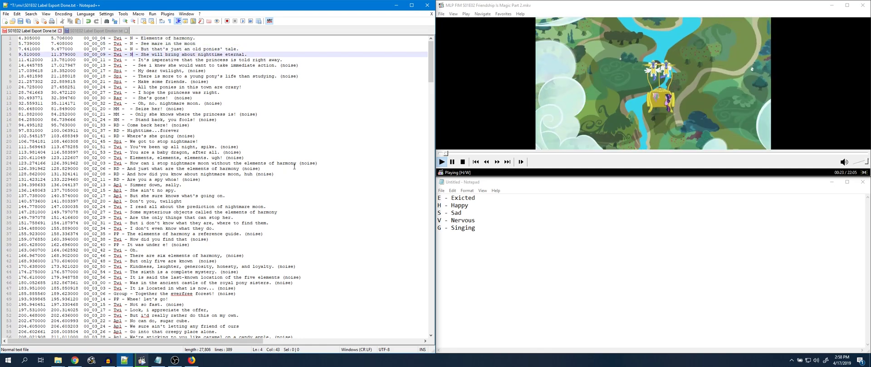
pyautogui.click(602, 86)
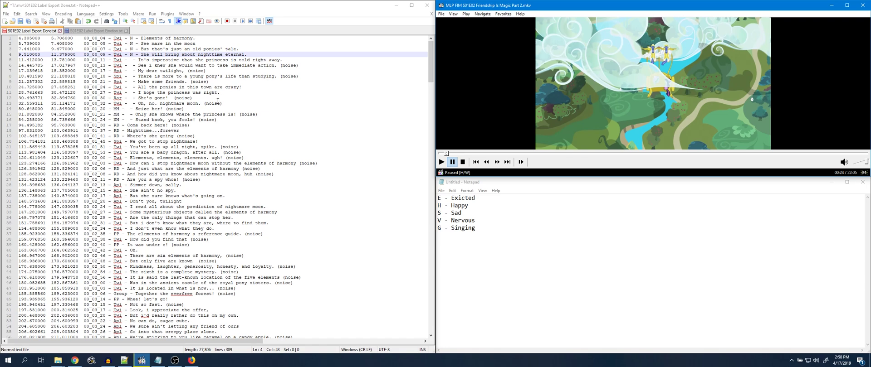
# - Replace every "- N -" with "- Neutral -" in the S01E02 Label Export Done.txt label file
pyautogui.click(314, 3)
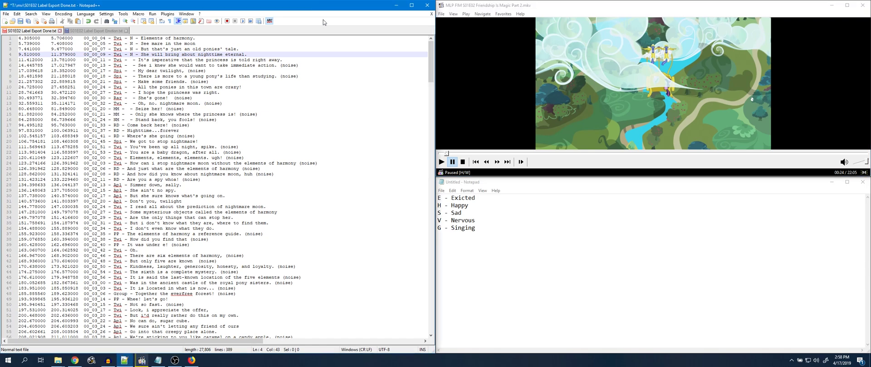
pyautogui.hotkey('ctrl', 'f')
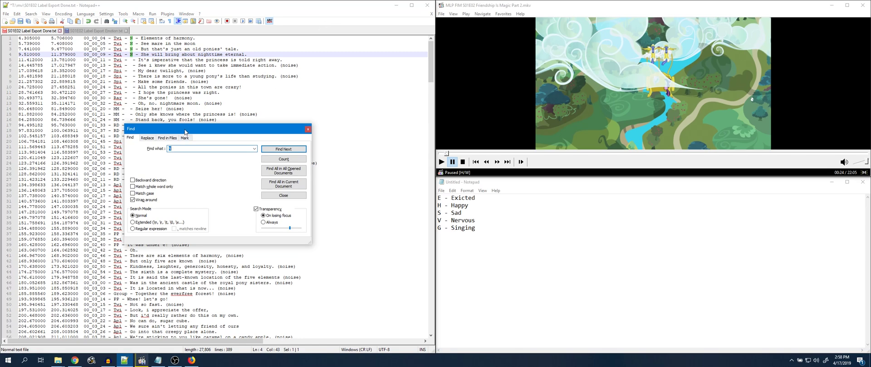
pyautogui.moveTo(186, 132); pyautogui.dragTo(213, 149)
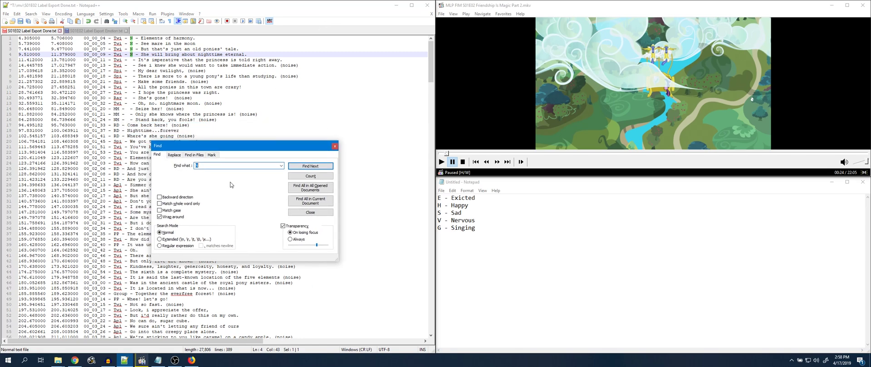
pyautogui.click(174, 154)
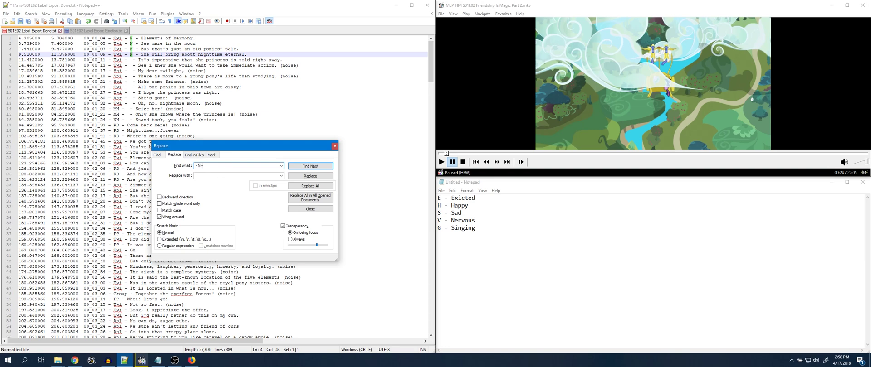
pyautogui.click(222, 176)
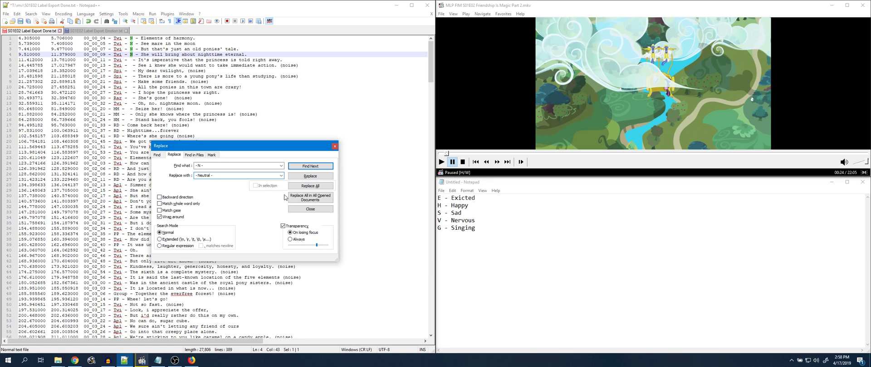
pyautogui.click(304, 185)
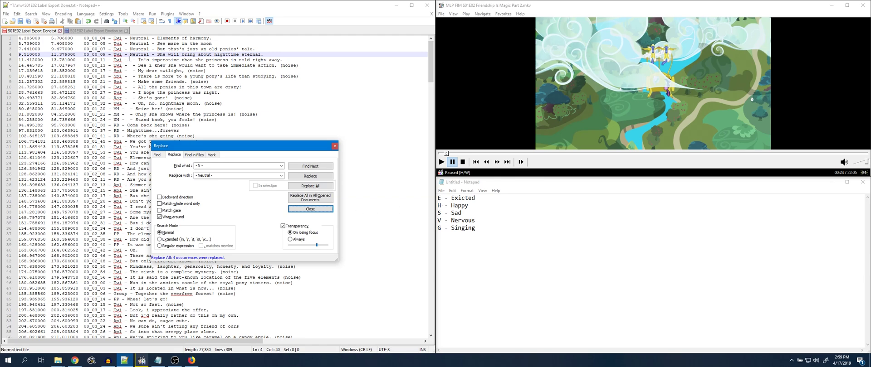
pyautogui.scroll(-9, 112, 128)
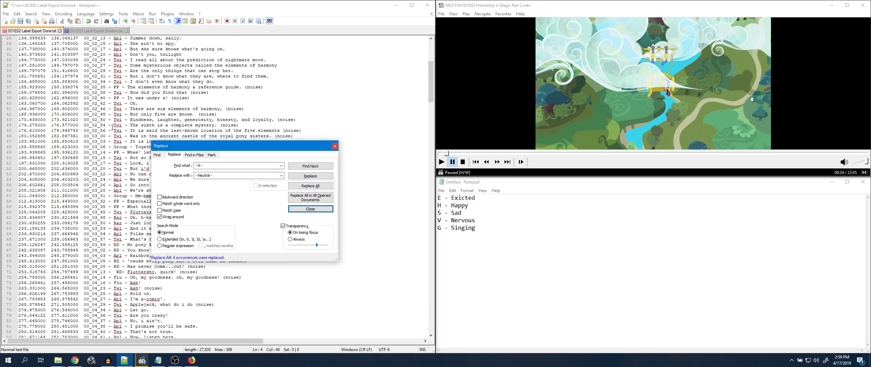
pyautogui.press('Escape')
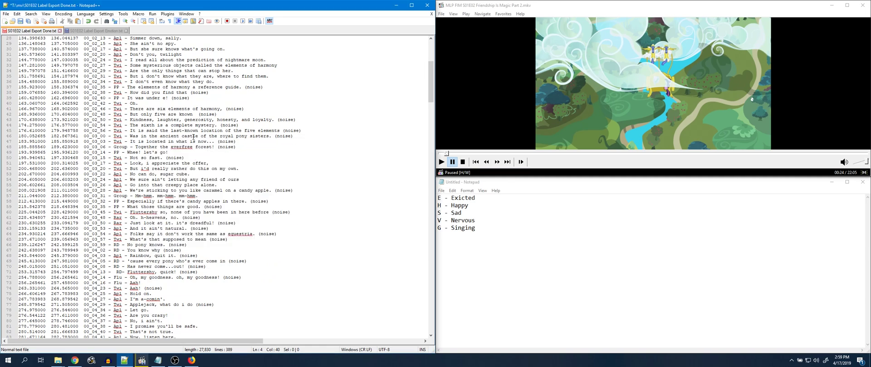
# - Look through the open S01E02 Label Export Emotion.txt file and close it without saving its changes
pyautogui.click(96, 31)
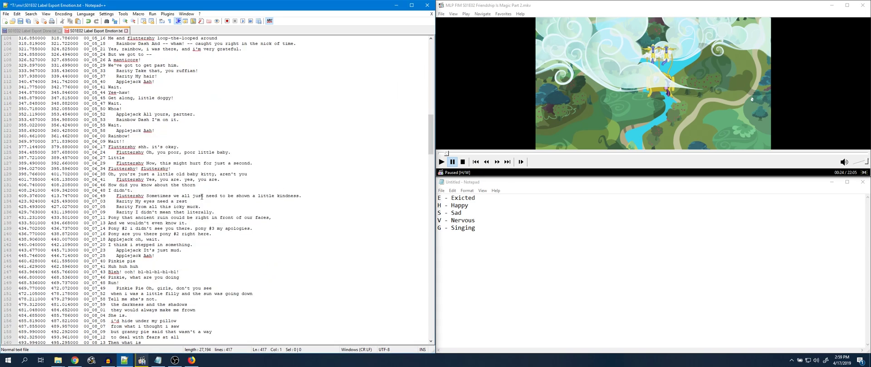
pyautogui.scroll(8, 181, 207)
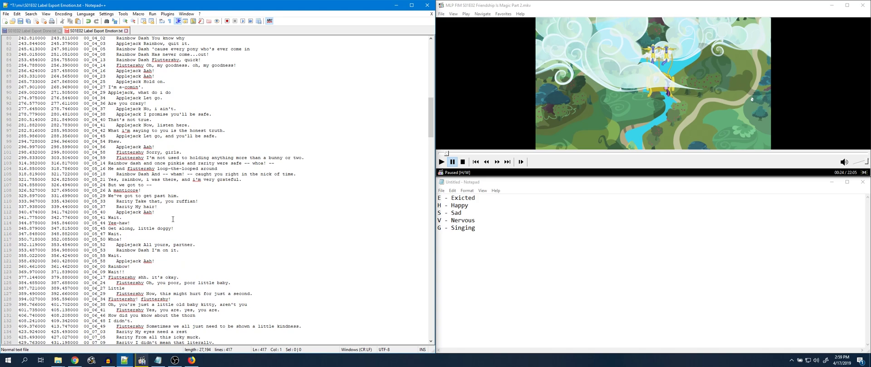
pyautogui.scroll(14, 173, 219)
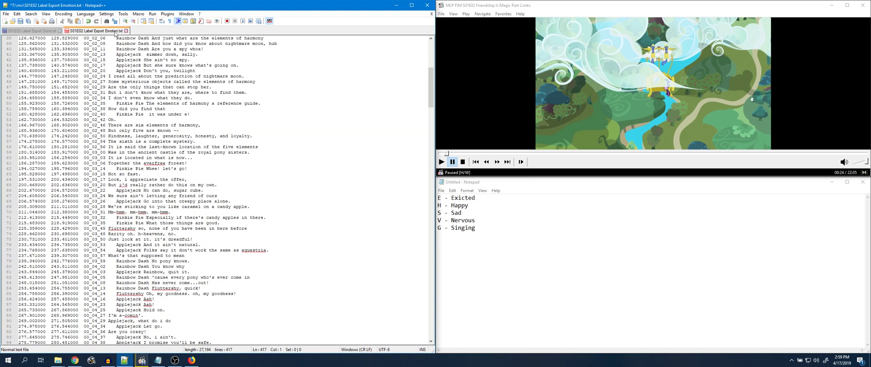
pyautogui.click(128, 31)
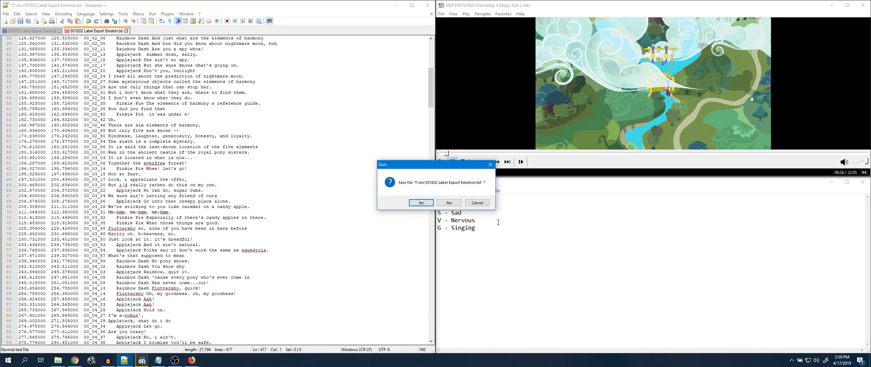
pyautogui.click(452, 207)
# - Reopen S01E02 Label Export Emotion.txt from the mv folder in the text editor
pyautogui.click(59, 361)
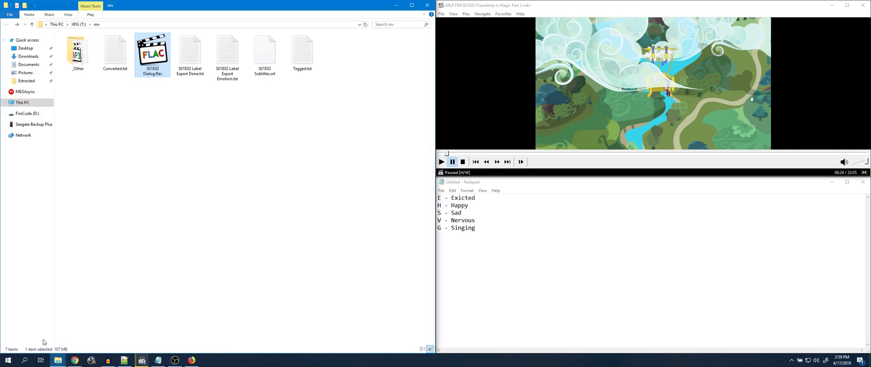
pyautogui.rightClick(222, 59)
pyautogui.click(238, 111)
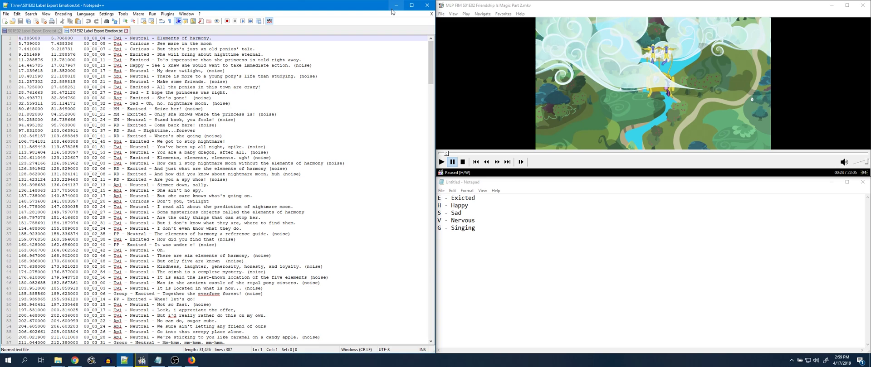
# - Switch to Audacity and remove the existing label track from the S01E02 Dialog project
pyautogui.click(200, 359)
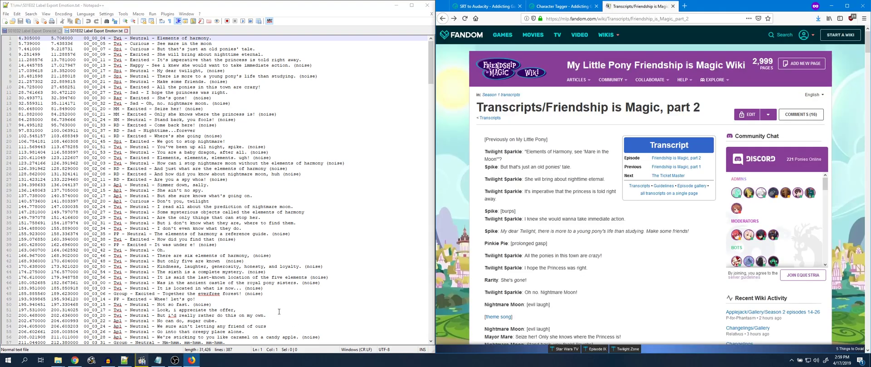
pyautogui.click(108, 361)
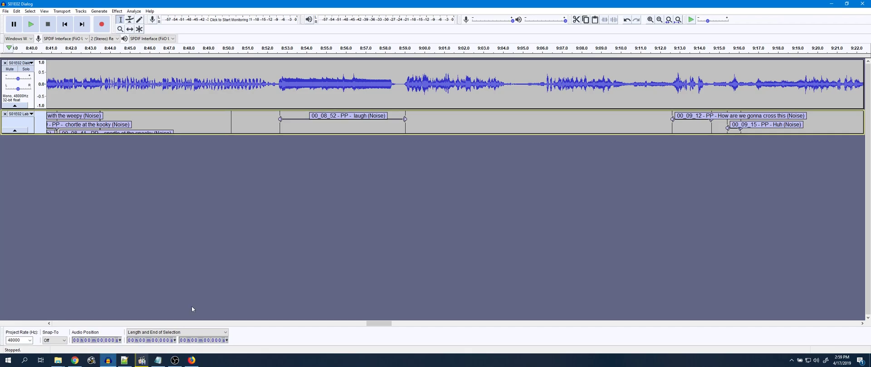
pyautogui.click(5, 115)
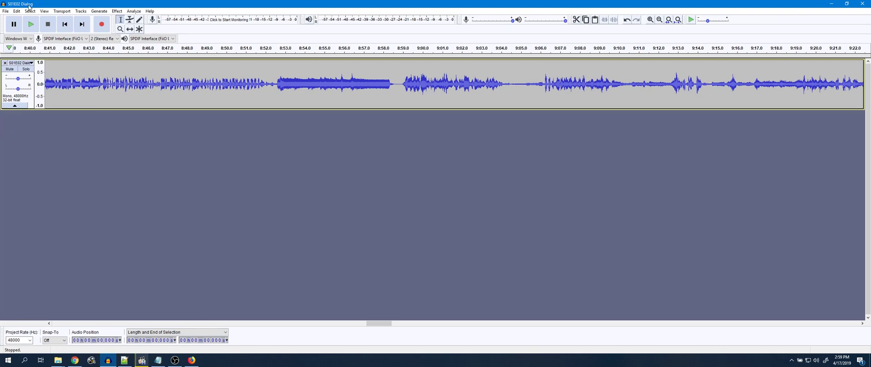
# - Import the labels from S01E02 Label Export Emotion.txt into the project
pyautogui.click(5, 11)
pyautogui.moveTo(20, 78)
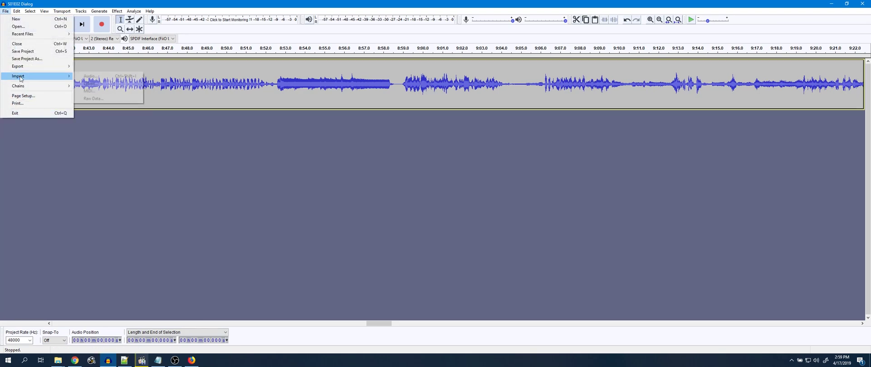
pyautogui.click(90, 83)
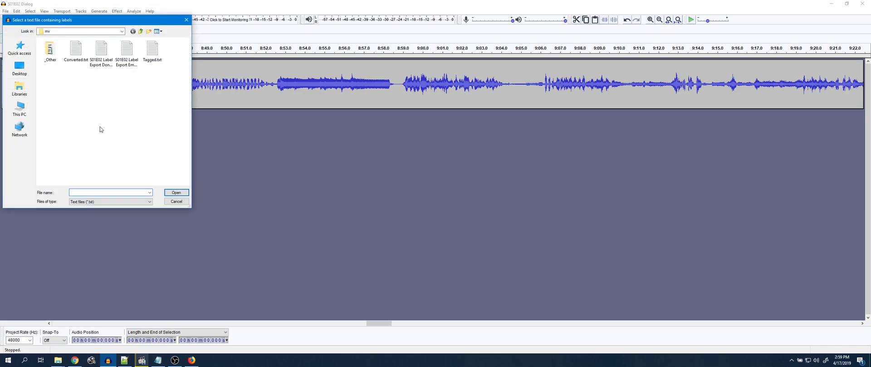
pyautogui.click(127, 64)
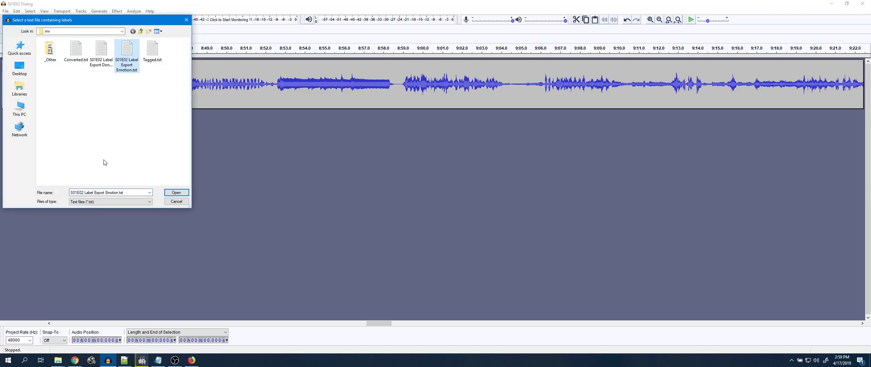
pyautogui.click(177, 194)
# - Select the "Yes, you are. yes, you are." label, play back its audio, and deselect it
pyautogui.scroll(7, 294, 156)
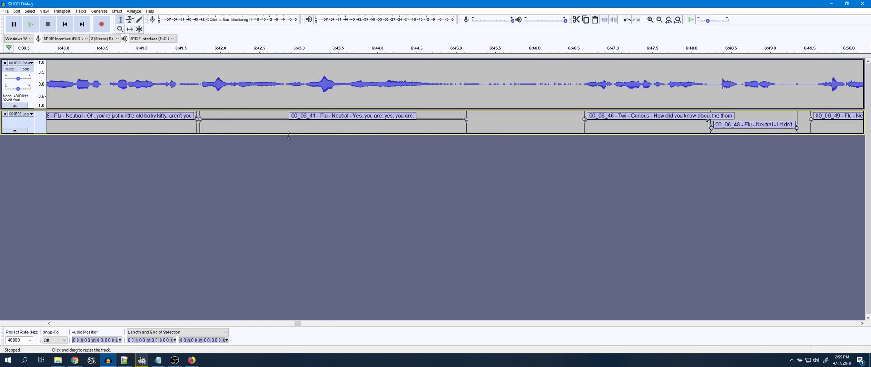
pyautogui.click(372, 115)
pyautogui.press('Escape')
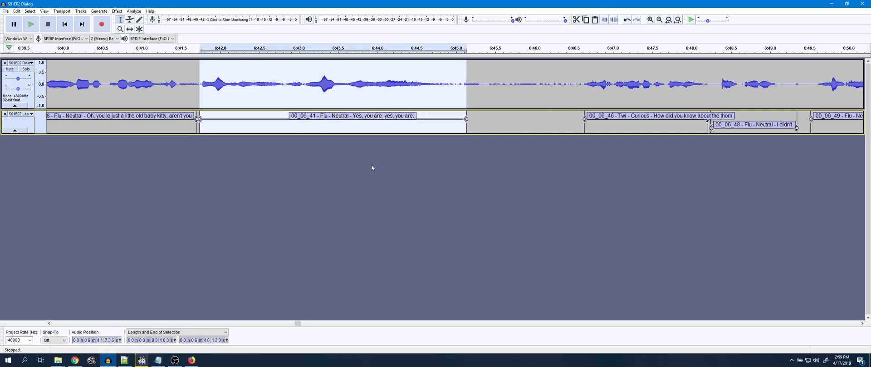
pyautogui.press('space')
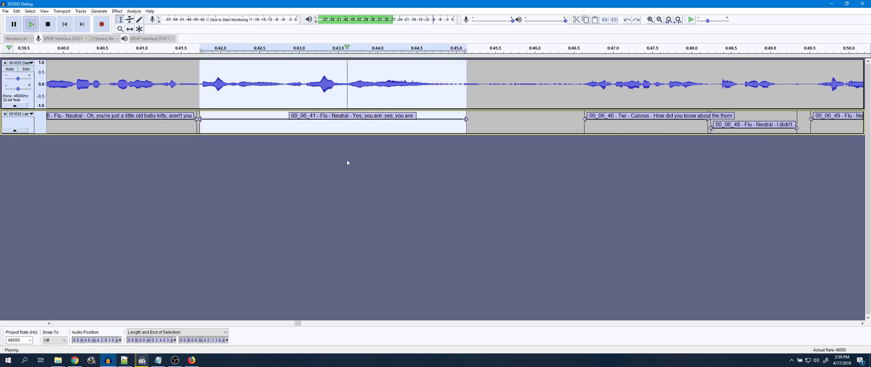
pyautogui.press('space')
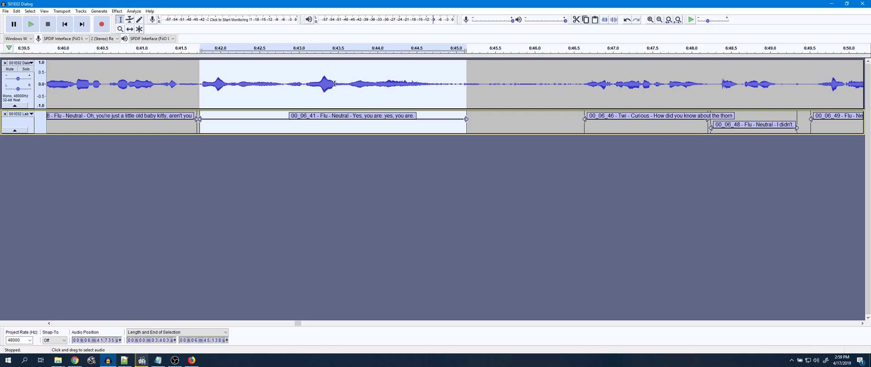
pyautogui.click(360, 161)
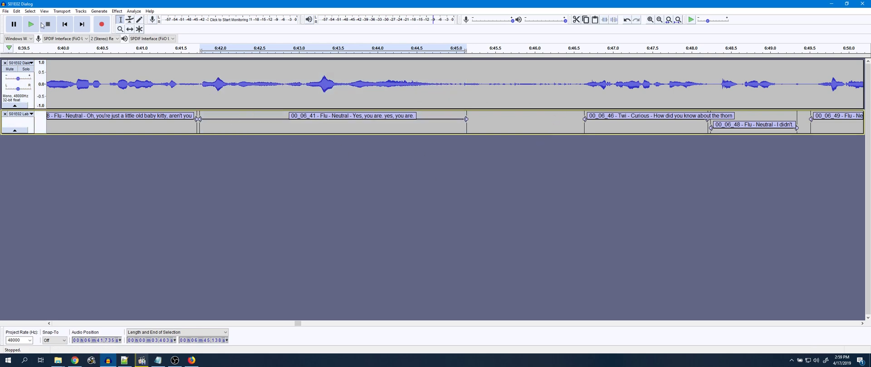
# - Start a multiple export split by labels as WAV 32-bit float PCM, named by label, creating the output folder T:\mv\Out
pyautogui.click(5, 11)
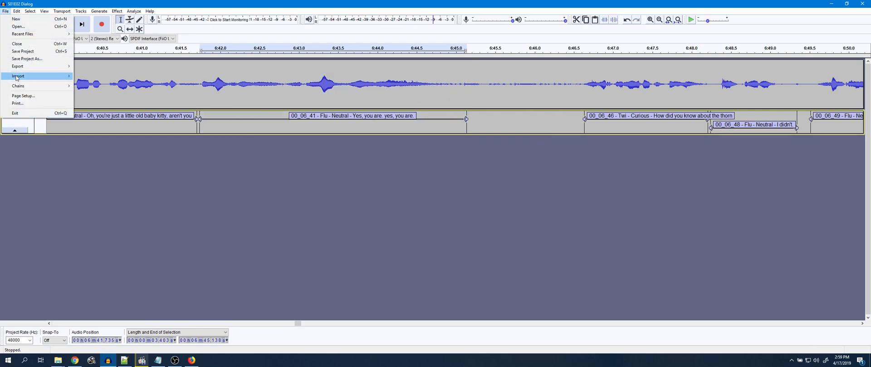
pyautogui.moveTo(19, 67)
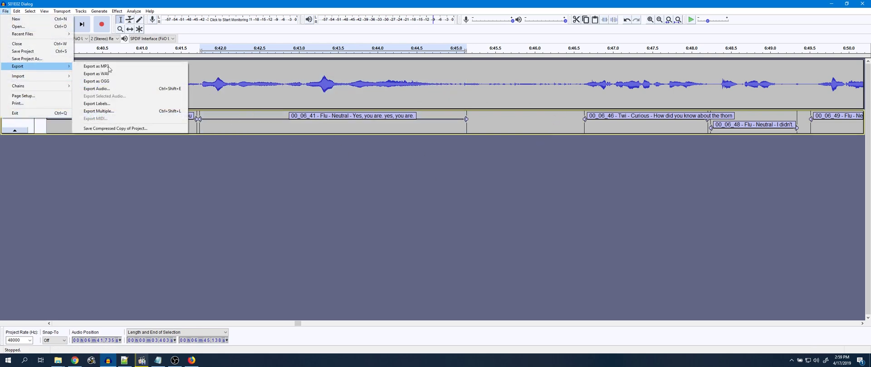
pyautogui.click(117, 112)
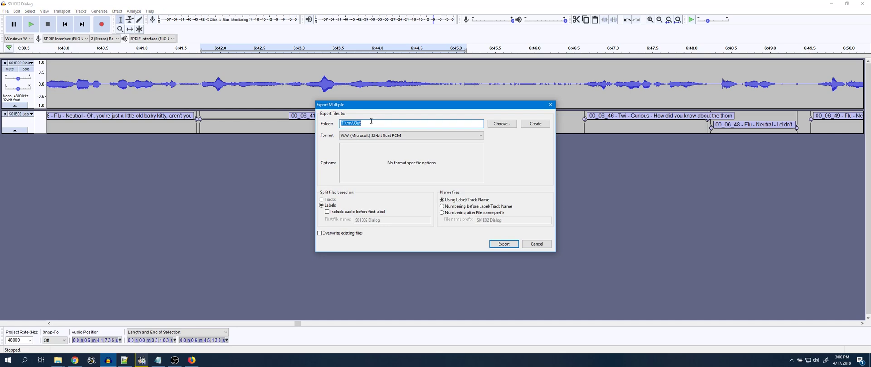
pyautogui.click(504, 245)
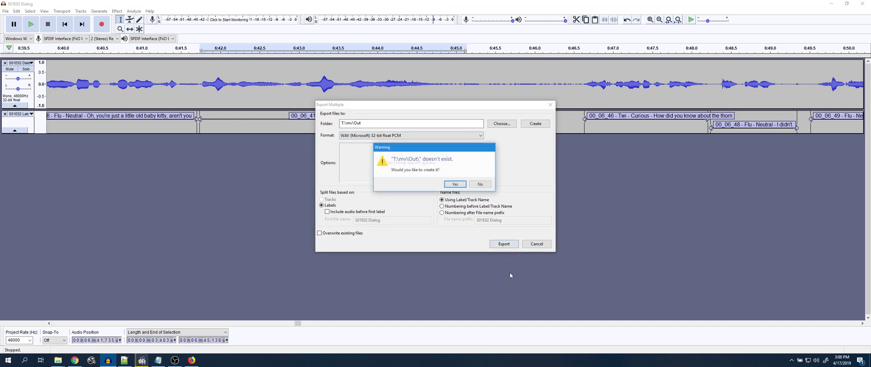
pyautogui.click(455, 184)
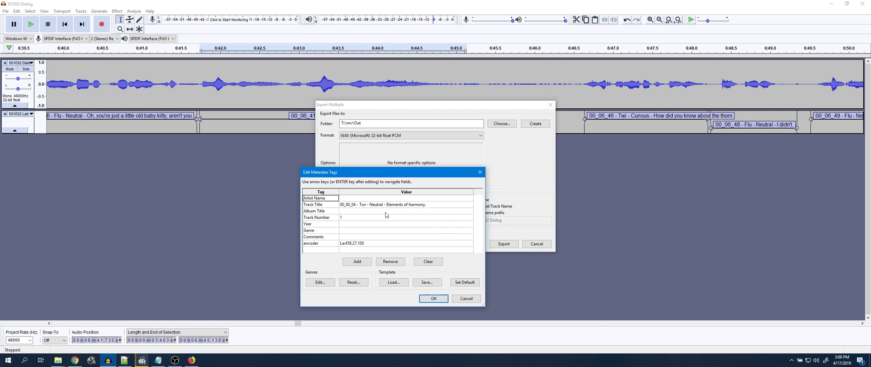
# - Accept the metadata tags as they are for every clip until the multiple export finishes
pyautogui.press('Return')
pyautogui.press('Return')
pyautogui.press('Return')
pyautogui.press('Return')
pyautogui.press('Return')
pyautogui.press('Return')
pyautogui.press('Return')
pyautogui.press('Return')
pyautogui.press('Return')
pyautogui.press('Return')
pyautogui.press('Return')
pyautogui.press('Return')
pyautogui.press('Return')
pyautogui.press('Return')
pyautogui.press('Return')
pyautogui.press('Return')
pyautogui.press('Return')
pyautogui.press('Return')
pyautogui.press('Return')
pyautogui.press('Return')
pyautogui.press('Return')
pyautogui.press('Return')
pyautogui.press('Return')
pyautogui.press('Return')
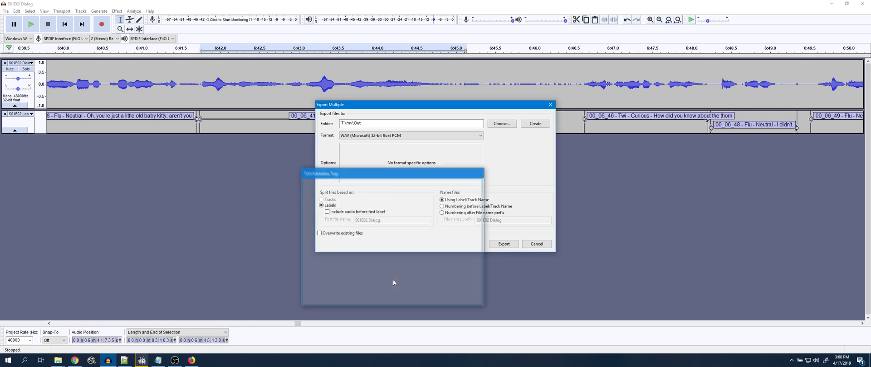
pyautogui.press('Return')
pyautogui.press('Return')
pyautogui.press('Return')
pyautogui.press('Return')
pyautogui.press('Return')
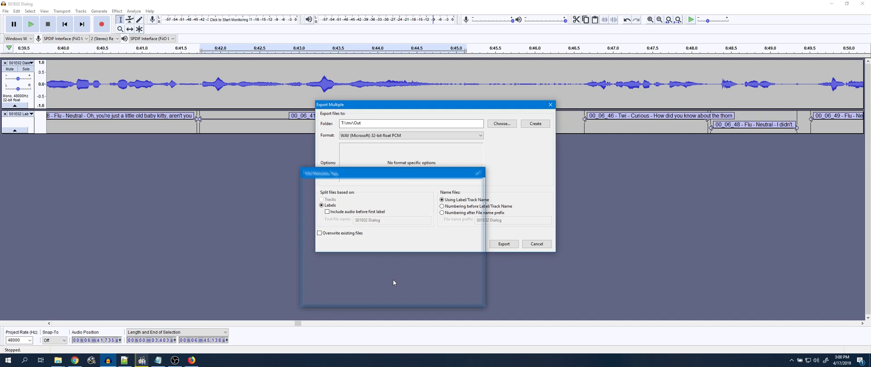
pyautogui.press('Return')
pyautogui.press('Return')
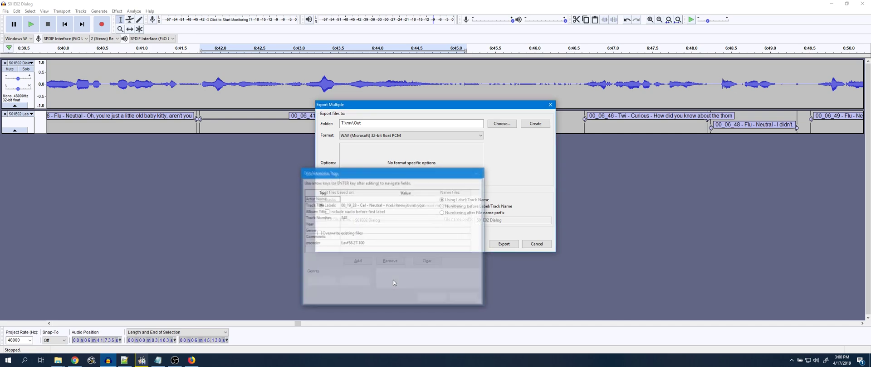
pyautogui.press('Return')
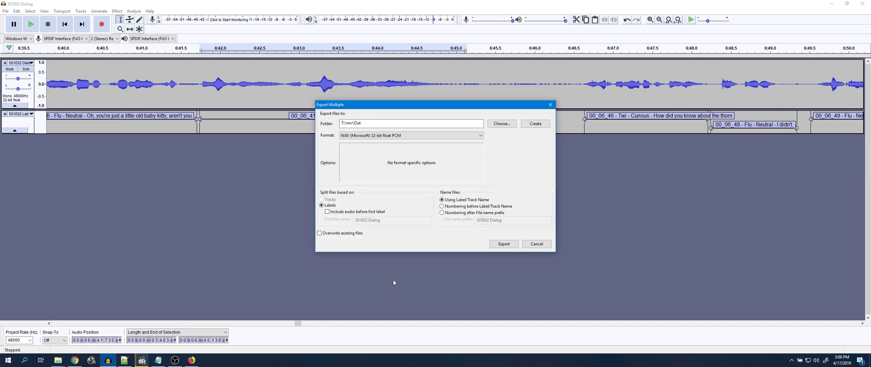
pyautogui.press('Return')
pyautogui.press('Return')
pyautogui.press('Return')
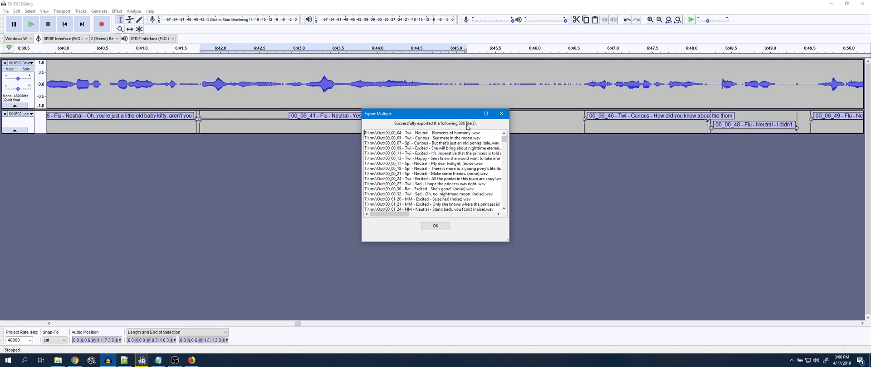
# - Review the list of exported WAV files in the multiple-export report and dismiss the report
pyautogui.scroll(-20, 471, 139)
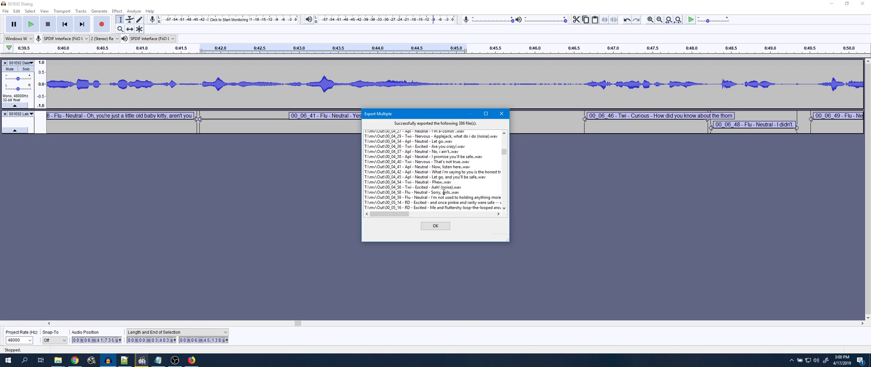
pyautogui.scroll(-20, 443, 192)
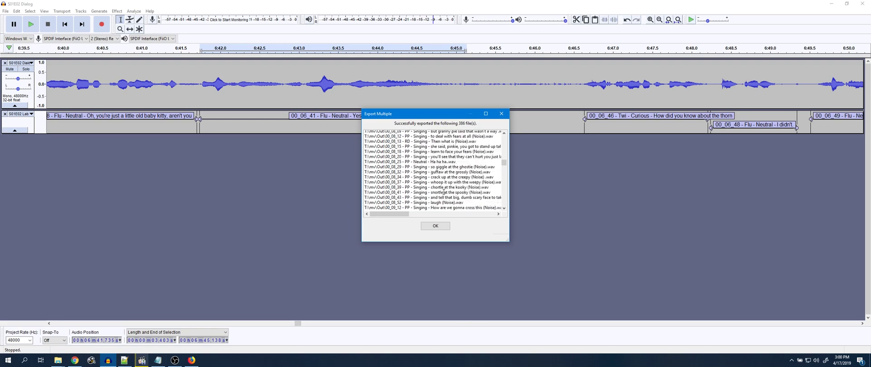
pyautogui.click(436, 226)
# - Switch to File Explorer, open the Out folder in T:\mv, and look through the names of the exported clips
pyautogui.click(58, 361)
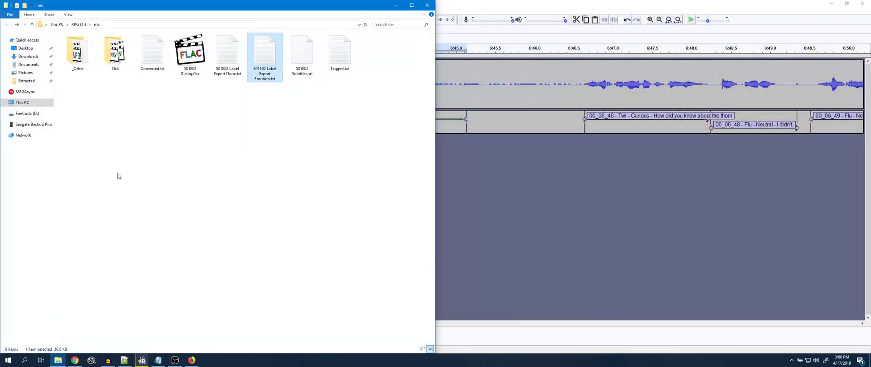
pyautogui.doubleClick(113, 68)
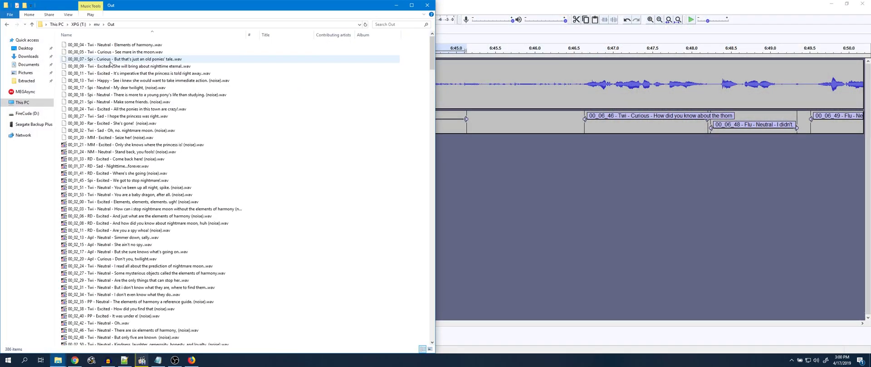
pyautogui.scroll(-20, 123, 211)
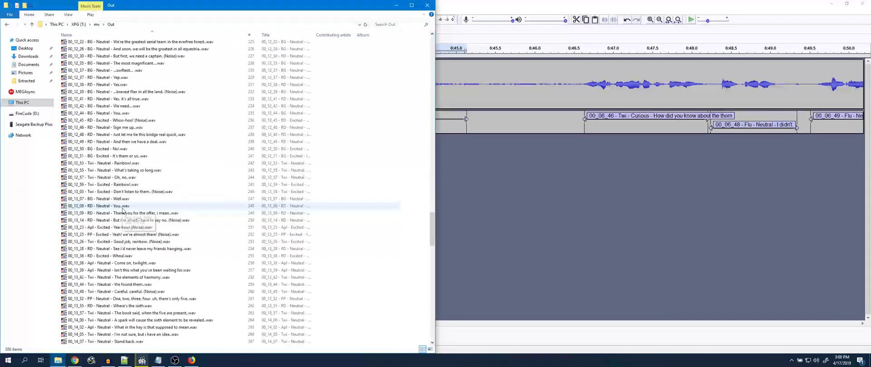
pyautogui.scroll(10, 122, 210)
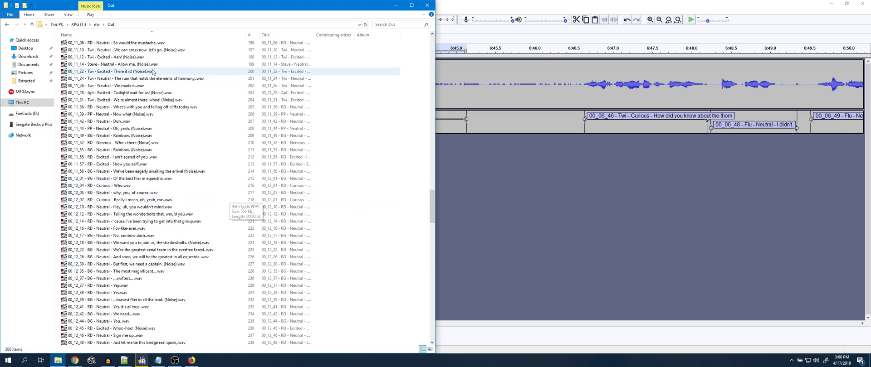
# - Switch to the Friendship is Magic, part 2 transcript in Firefox and highlight Pinkie Pie's "[prolonged gasp]" line
pyautogui.click(74, 362)
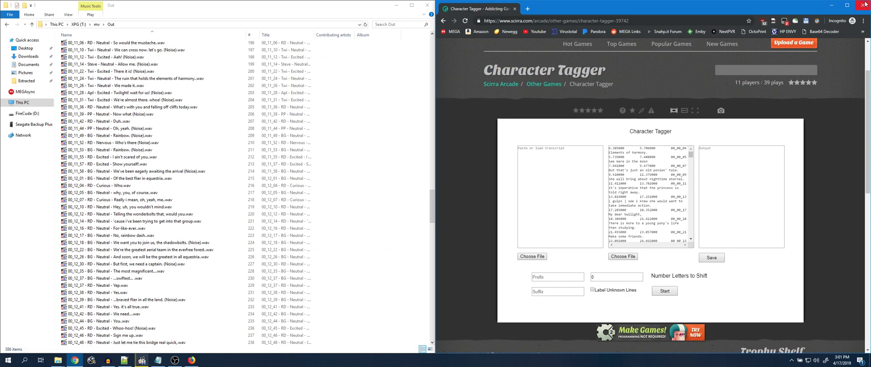
pyautogui.press('super+Down')
pyautogui.click(191, 361)
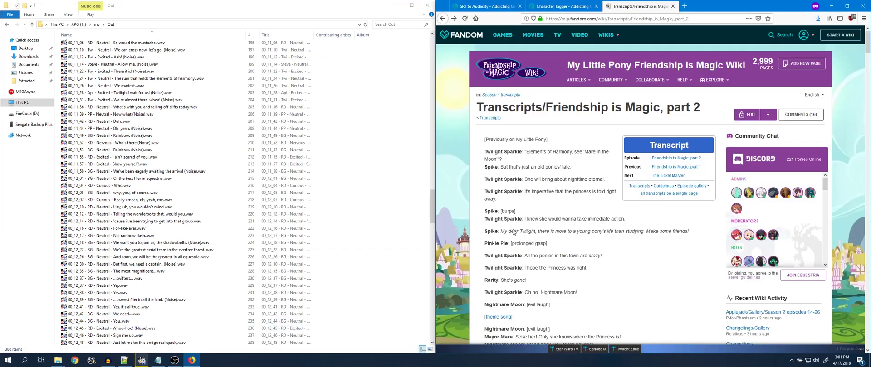
pyautogui.scroll(-3, 551, 276)
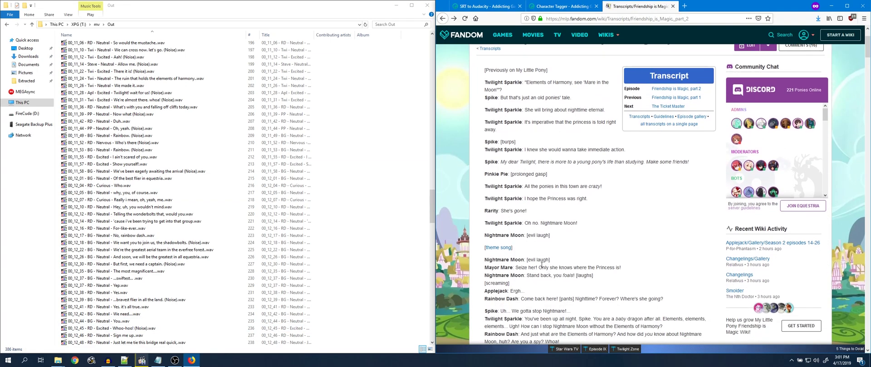
pyautogui.moveTo(548, 178); pyautogui.dragTo(510, 179)
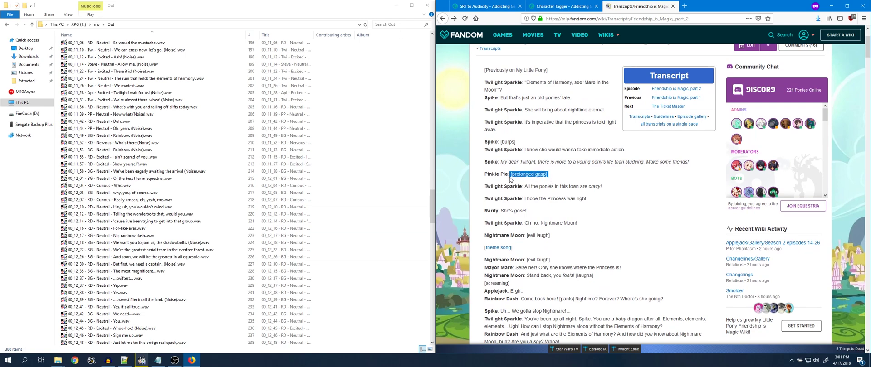